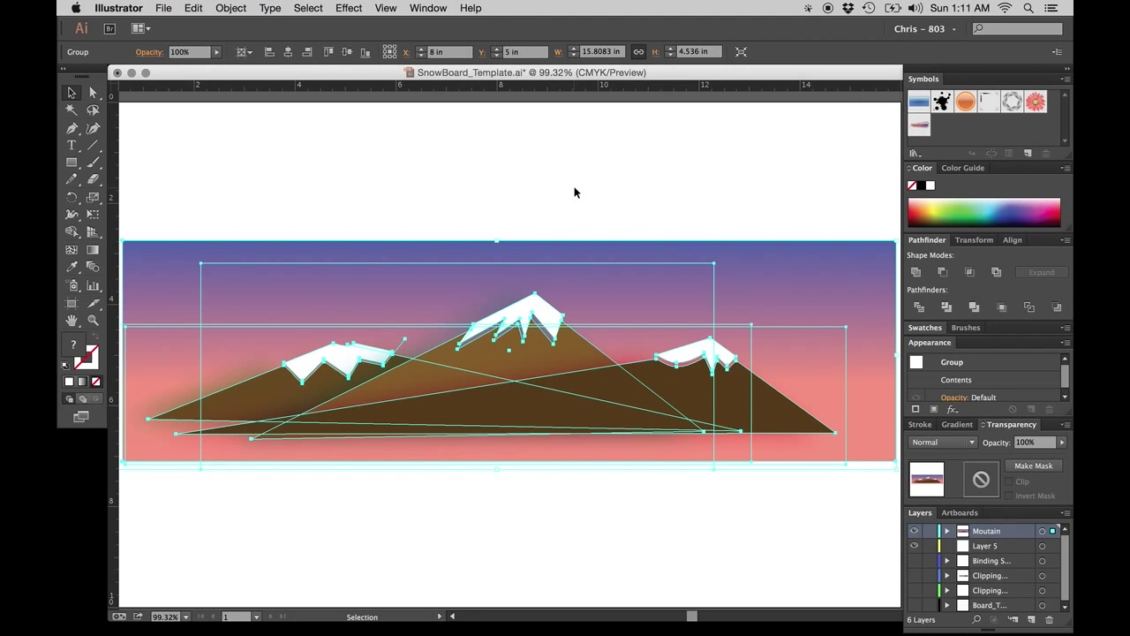
Step: Look over the snowboard clipping group and the Object menu, leaving nothing selected
{"action": "left_click", "coordinate": [574, 187]}
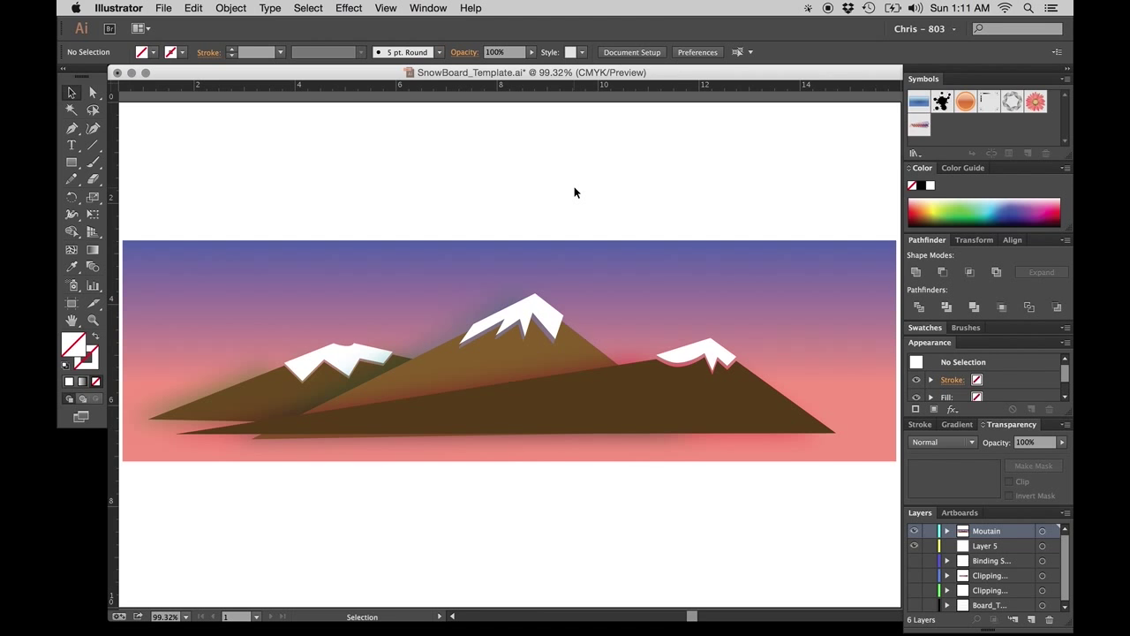
{"action": "key", "text": "alt+super+m"}
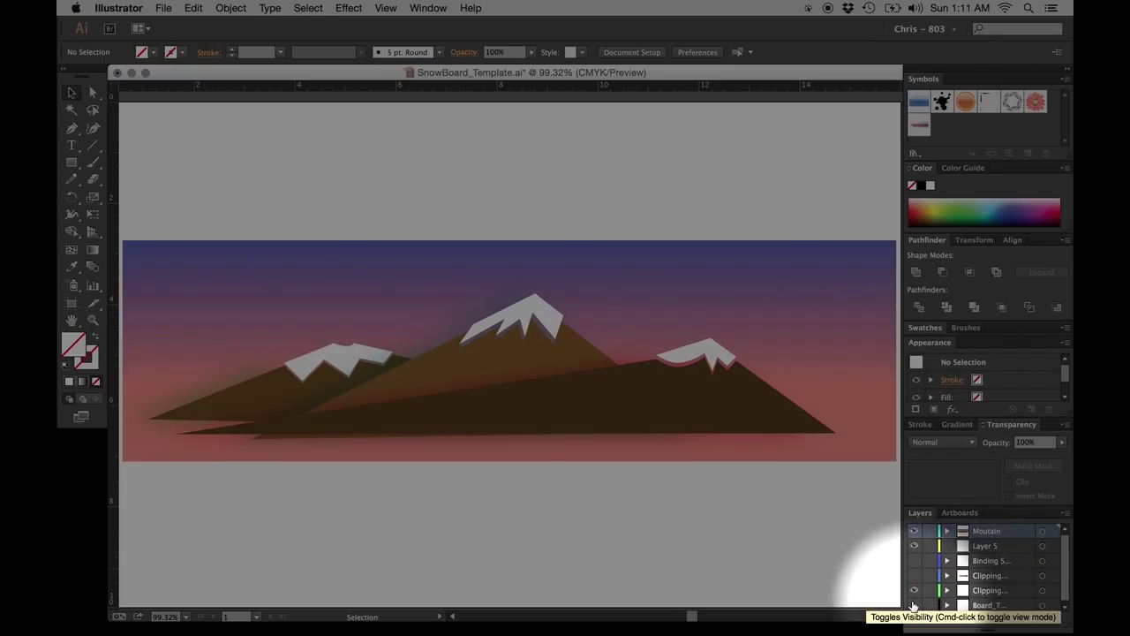
{"action": "left_click", "coordinate": [1044, 590]}
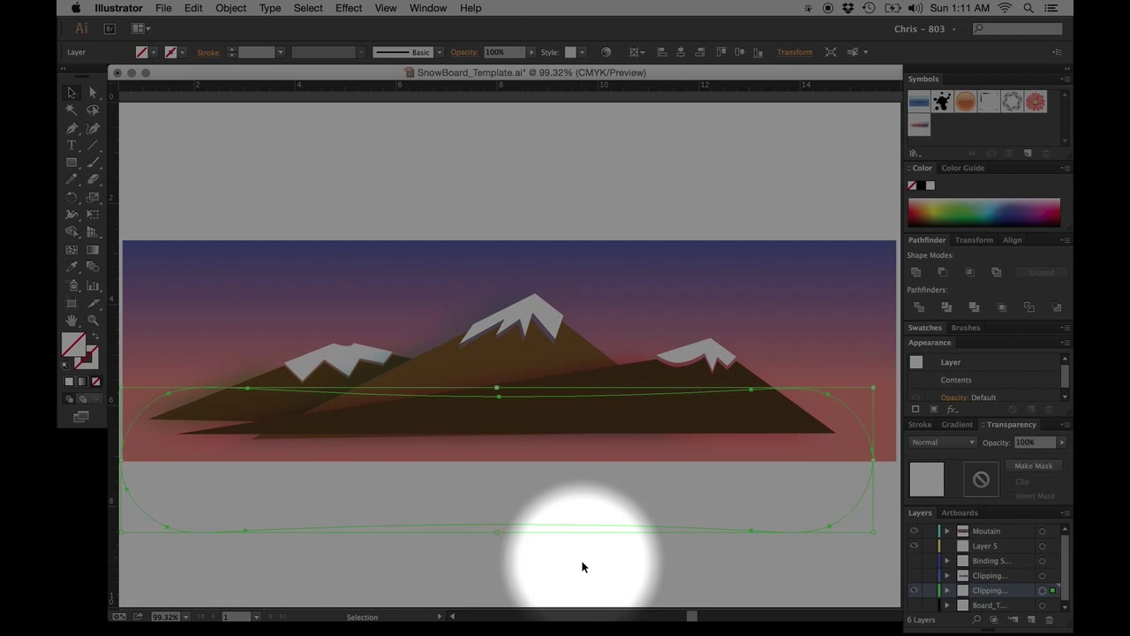
{"action": "left_click", "coordinate": [882, 572]}
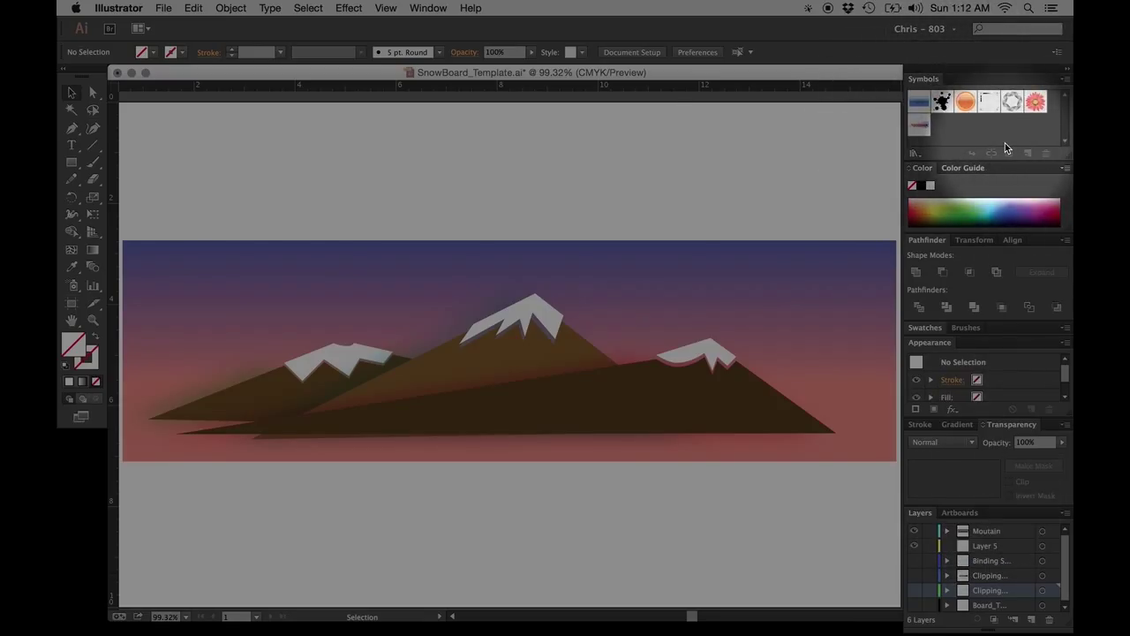
{"action": "left_click", "coordinate": [230, 8]}
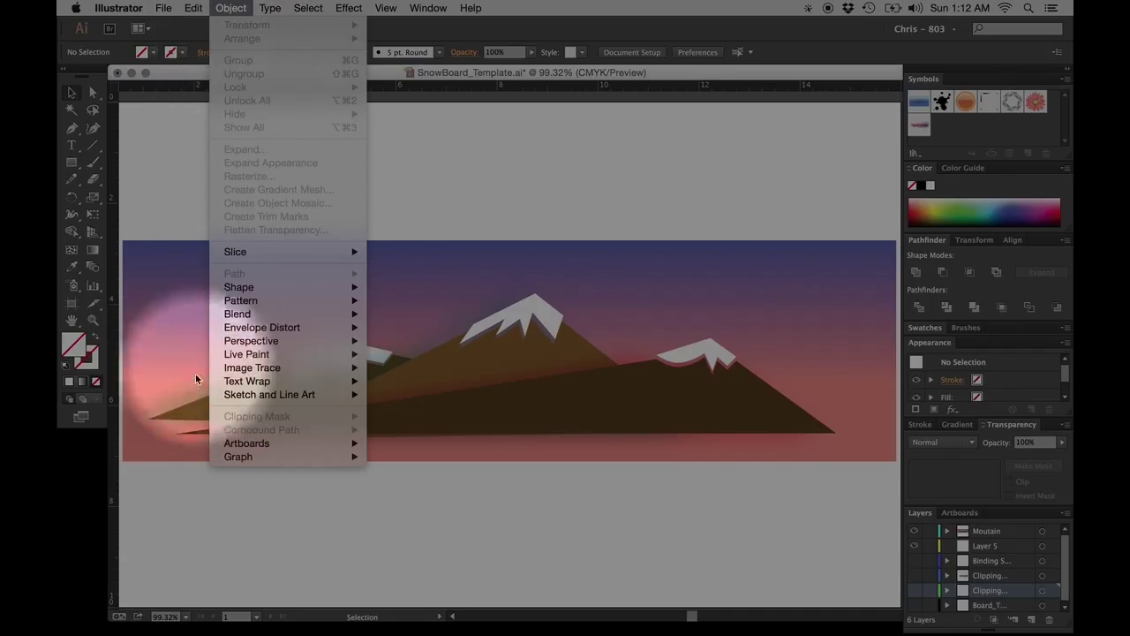
{"action": "left_click", "coordinate": [494, 527]}
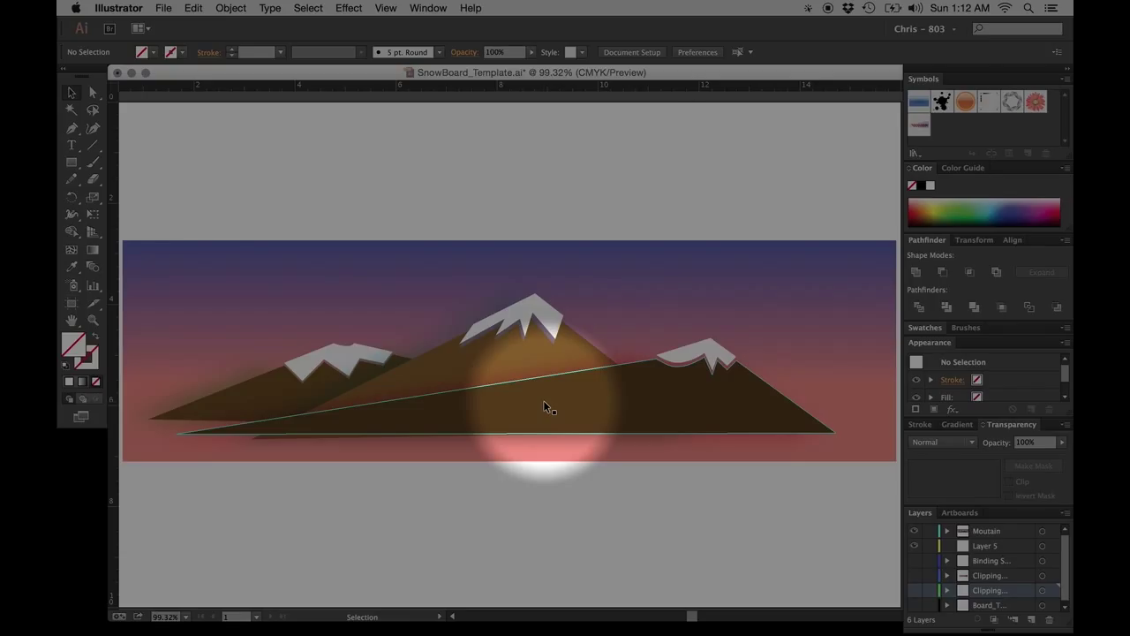
Step: Marquee-select all the mountain artwork with the Selection tool
{"action": "left_click", "coordinate": [661, 413]}
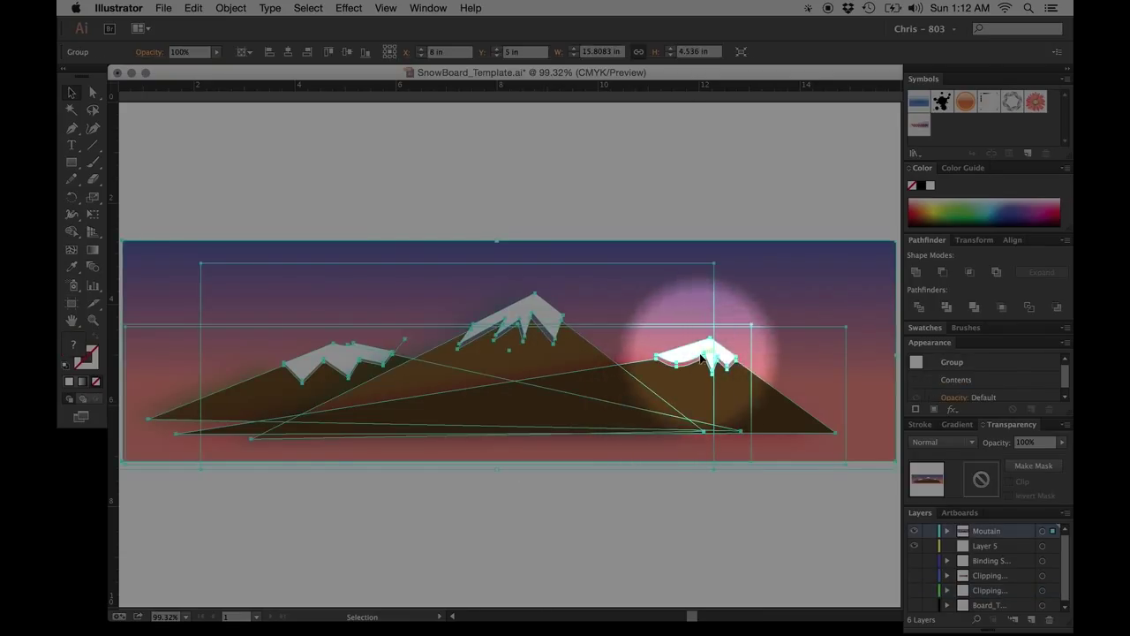
{"action": "left_click", "coordinate": [93, 91]}
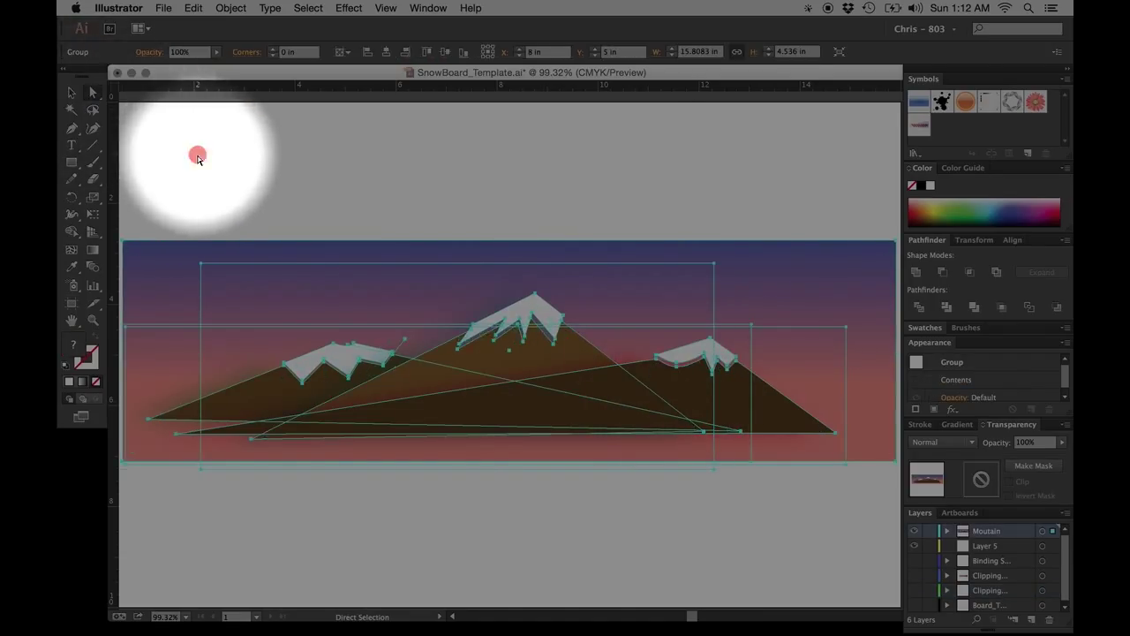
{"action": "left_click_drag", "start_coordinate": [197, 157], "coordinate": [822, 558]}
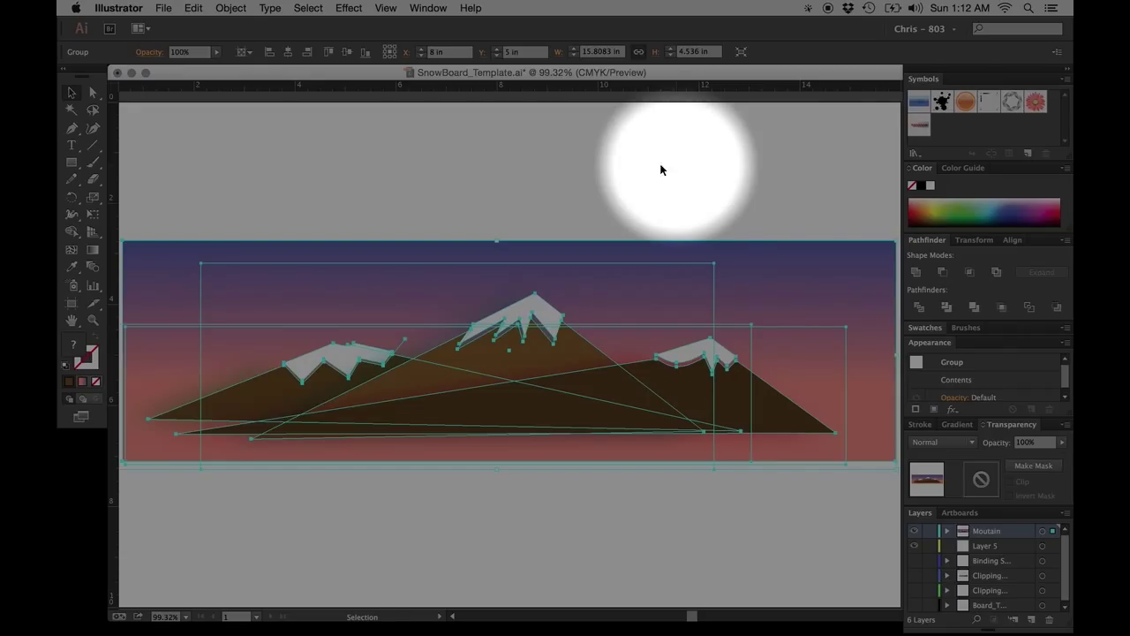
{"action": "left_click", "coordinate": [70, 93]}
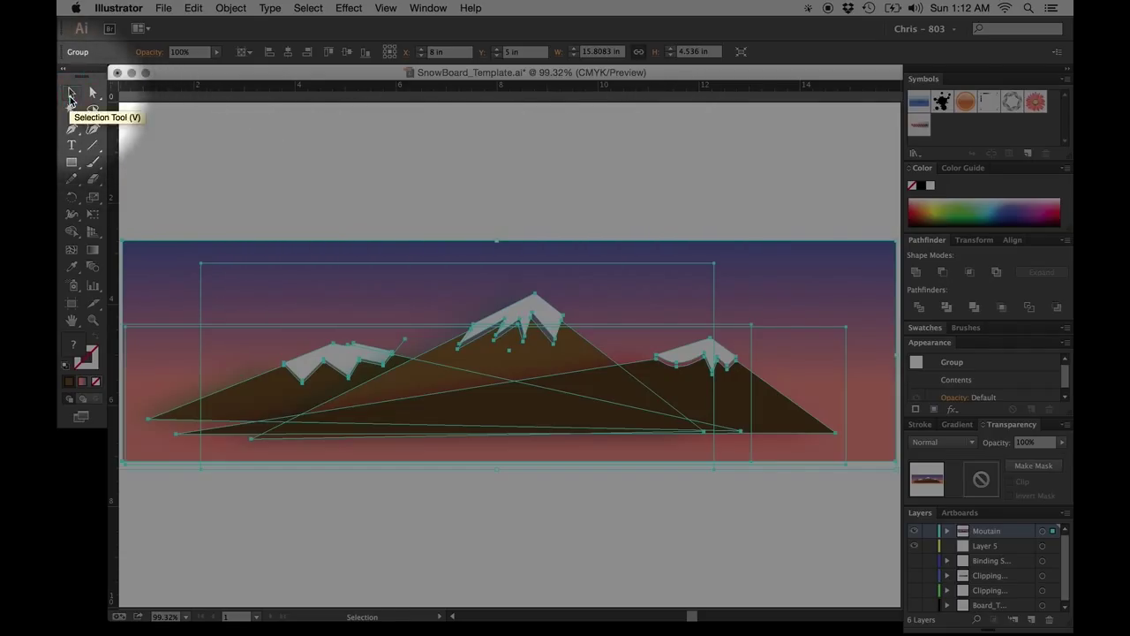
{"action": "left_click", "coordinate": [150, 146]}
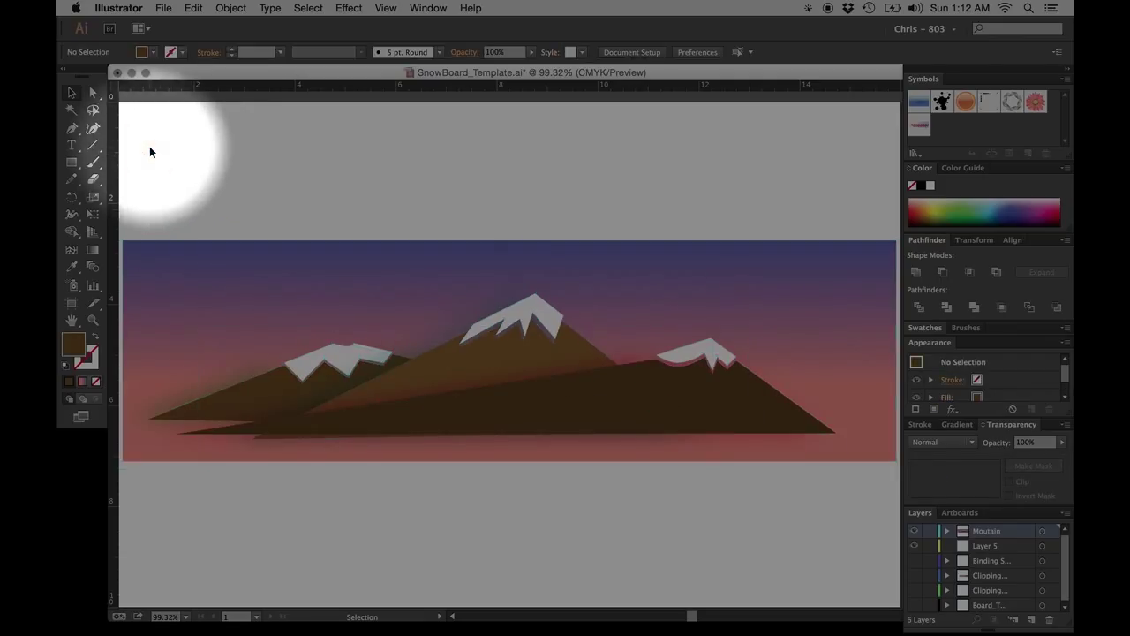
{"action": "left_click_drag", "start_coordinate": [148, 157], "coordinate": [865, 538]}
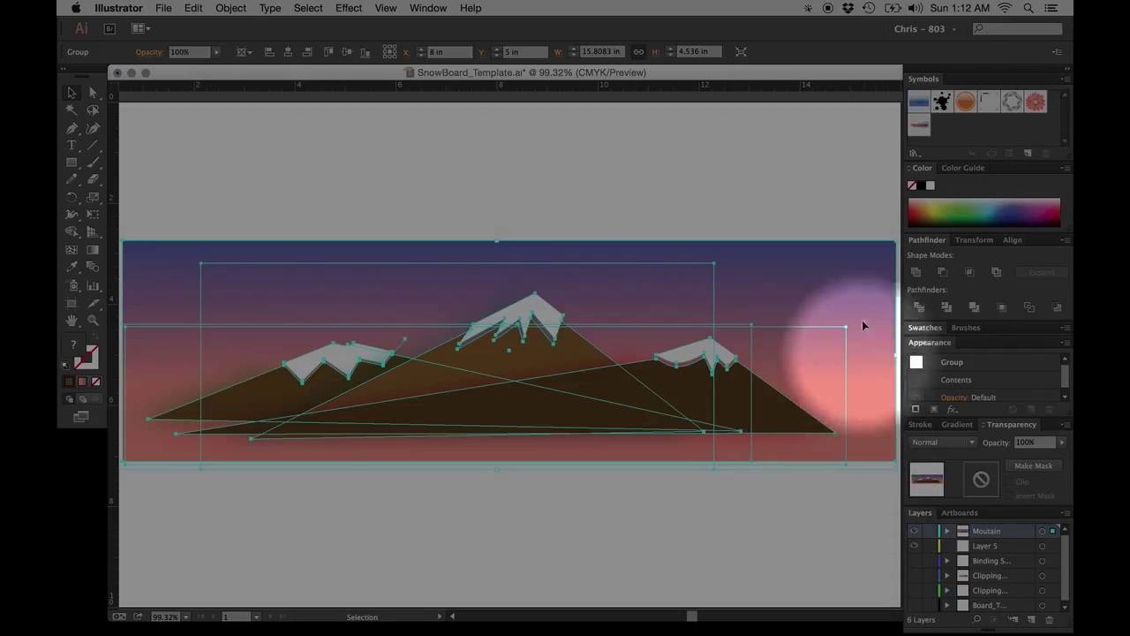
Step: Drag the mountain group into the Symbols panel to make a new symbol
{"action": "left_click", "coordinate": [834, 270]}
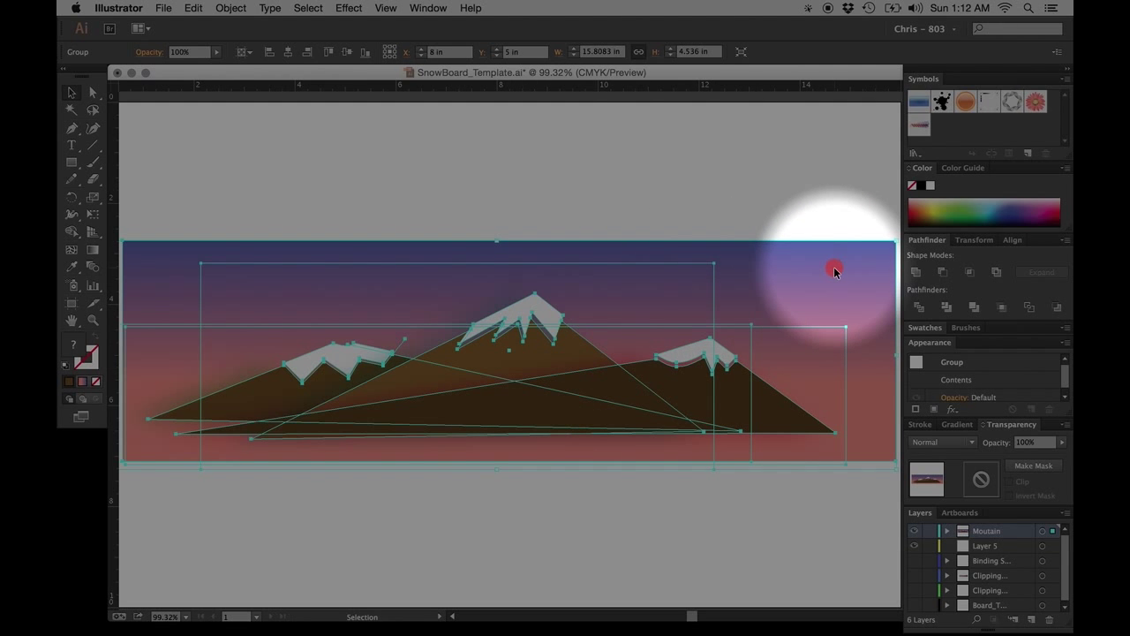
{"action": "left_click_drag", "start_coordinate": [834, 270], "coordinate": [943, 136]}
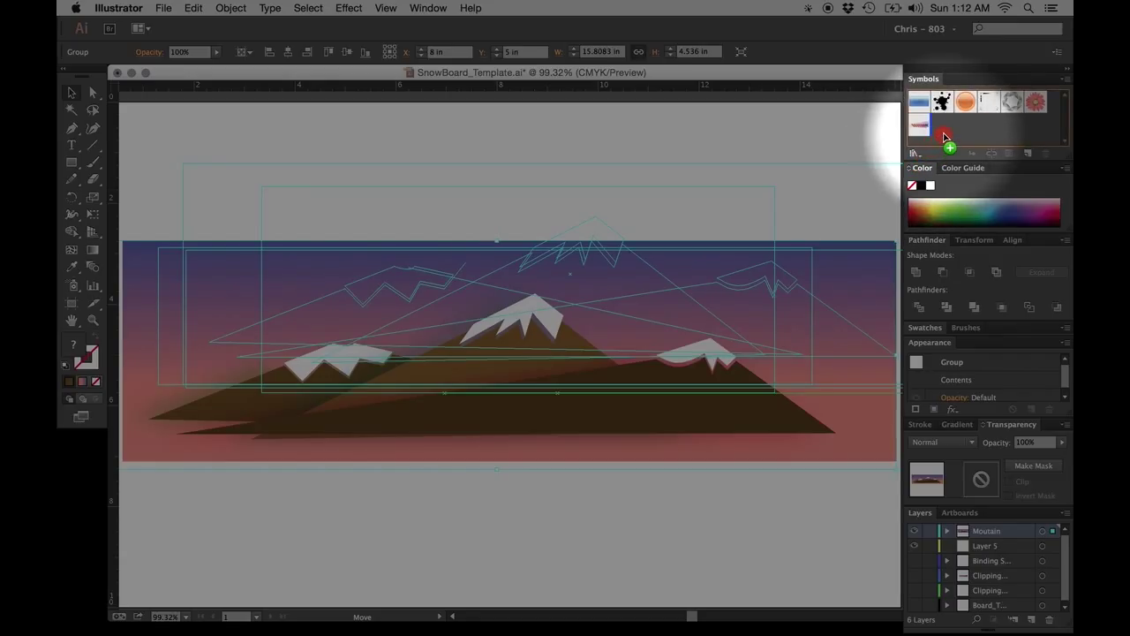
{"action": "left_click_drag", "start_coordinate": [942, 135], "coordinate": [942, 128]}
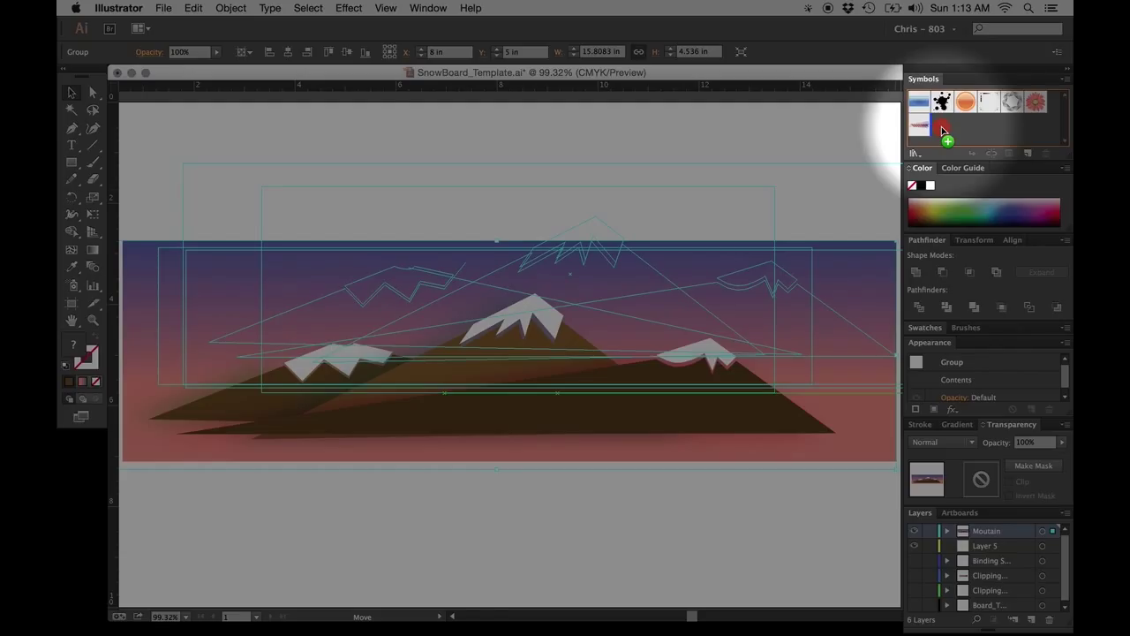
{"action": "left_click_drag", "start_coordinate": [941, 126], "coordinate": [941, 126]}
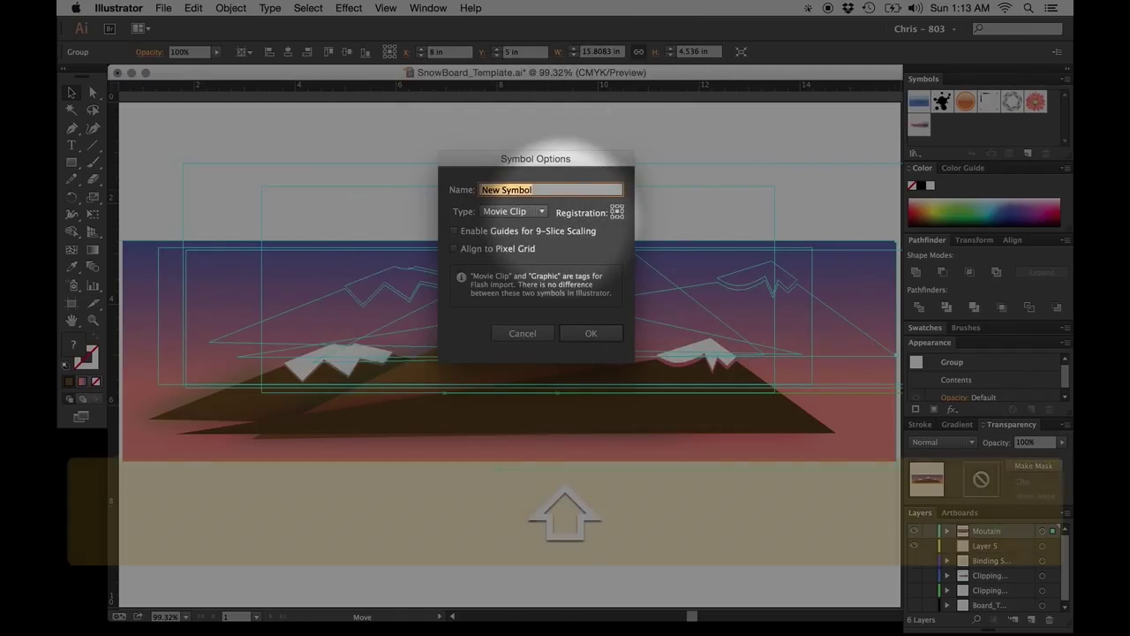
Step: Name the new symbol Mountain, set its type to Graphic, and confirm with OK
{"action": "type", "text": "Mountain"}
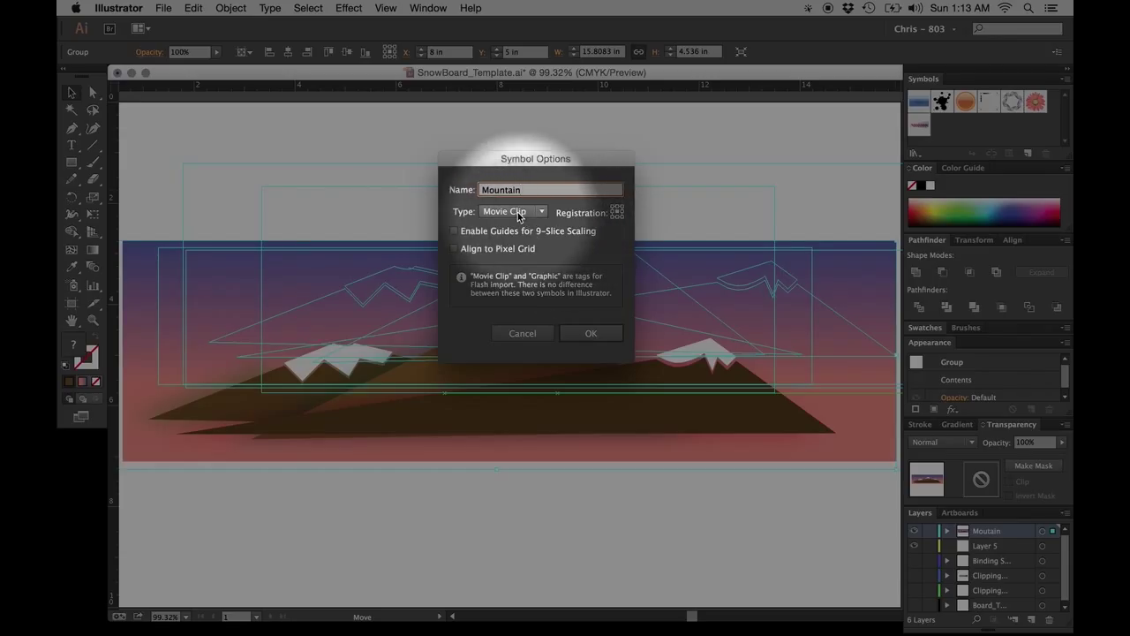
{"action": "left_click", "coordinate": [513, 211]}
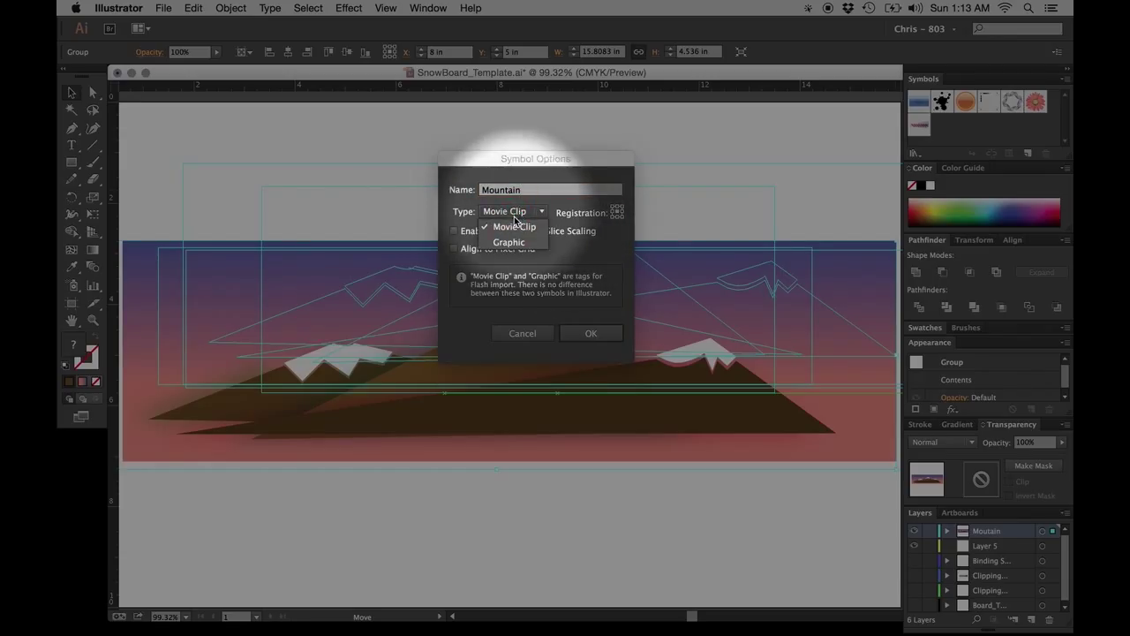
{"action": "left_click", "coordinate": [509, 239]}
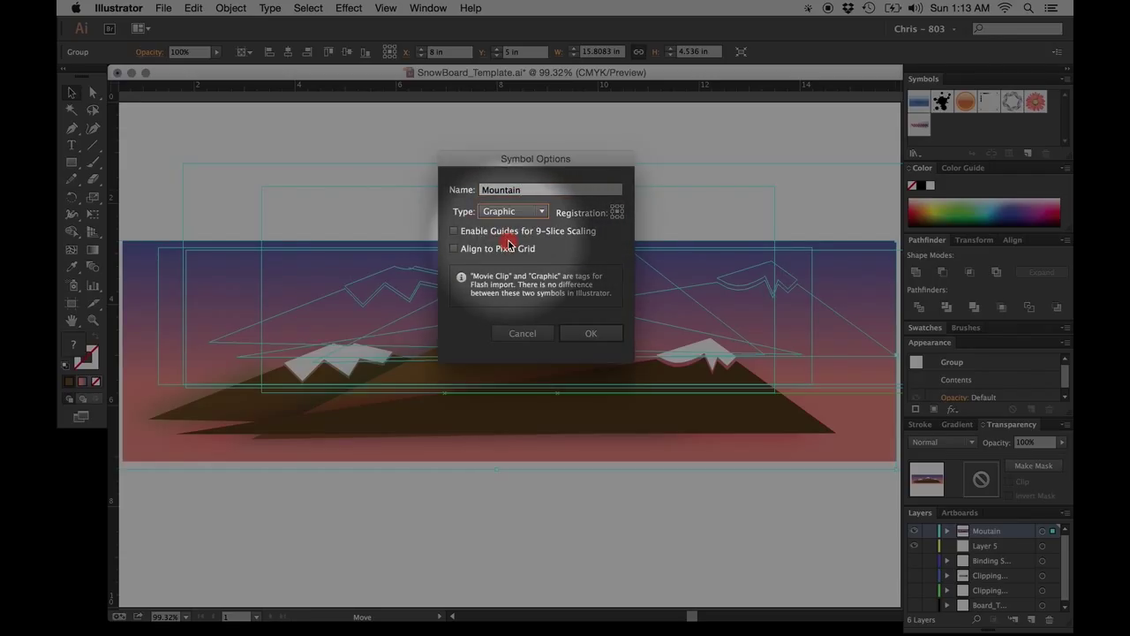
{"action": "left_click", "coordinate": [606, 332]}
{"action": "left_click_drag", "start_coordinate": [607, 335], "coordinate": [742, 209]}
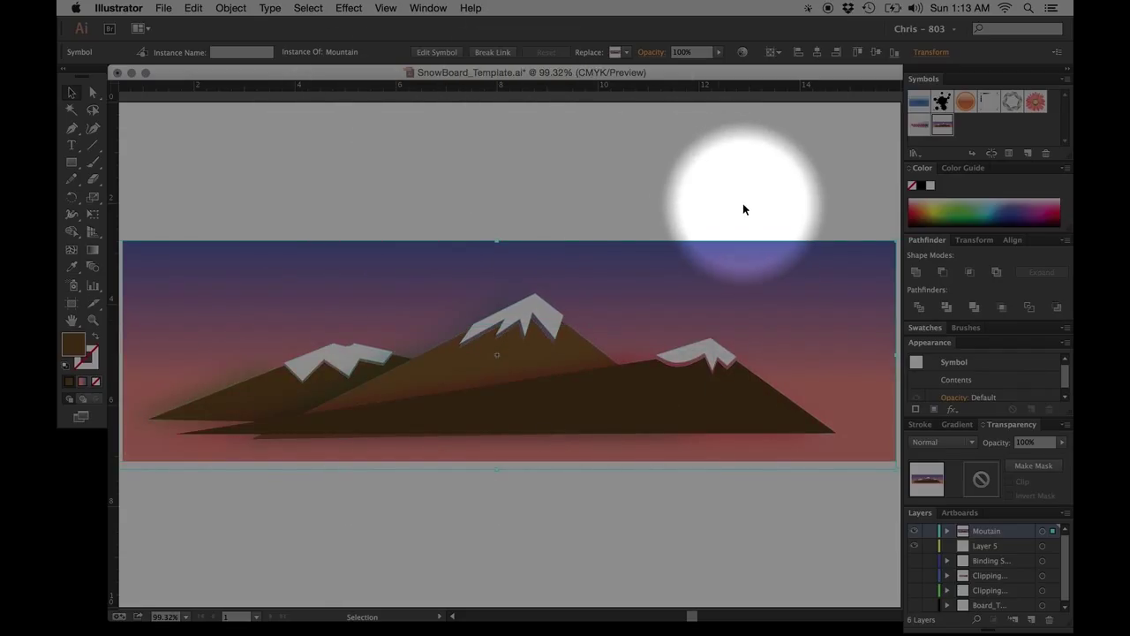
{"action": "left_click_drag", "start_coordinate": [742, 209], "coordinate": [518, 352]}
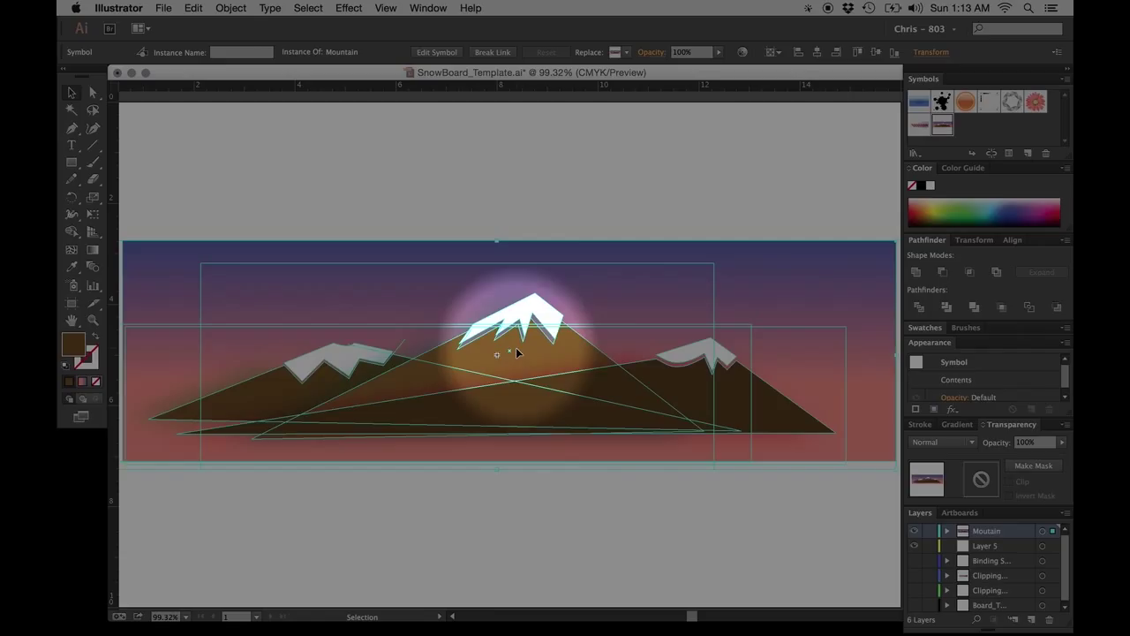
{"action": "left_click", "coordinate": [522, 528]}
{"action": "left_click", "coordinate": [715, 308]}
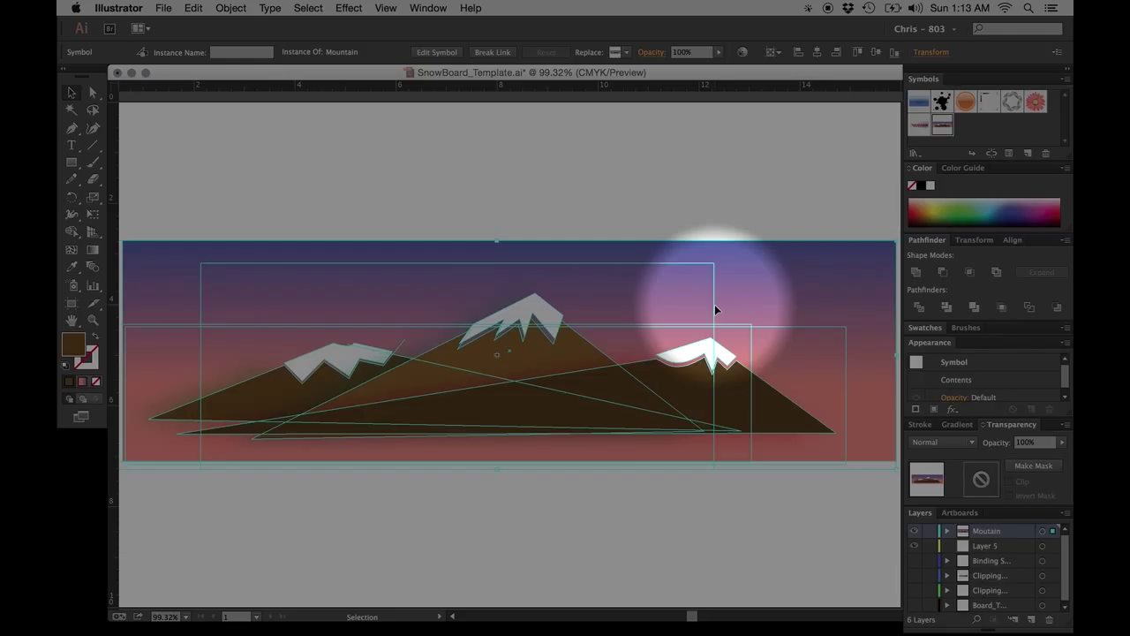
{"action": "left_click_drag", "start_coordinate": [714, 304], "coordinate": [1006, 535]}
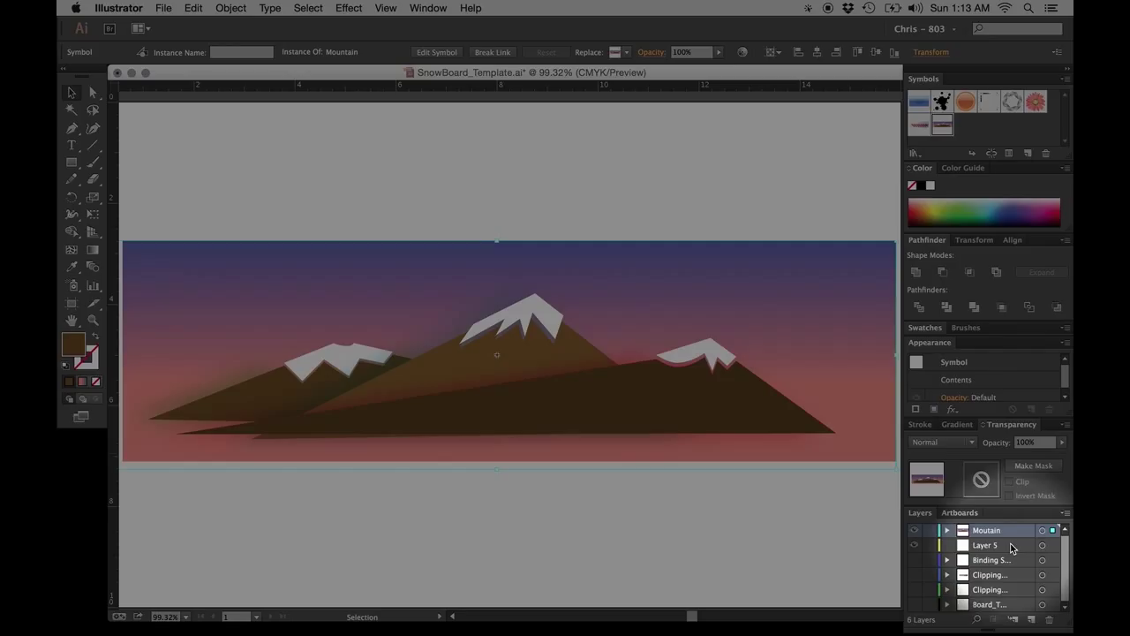
Step: Expand and unhide the lower Clipping group, target its snowboard <Path>, and collapse side panels
{"action": "left_click", "coordinate": [947, 589]}
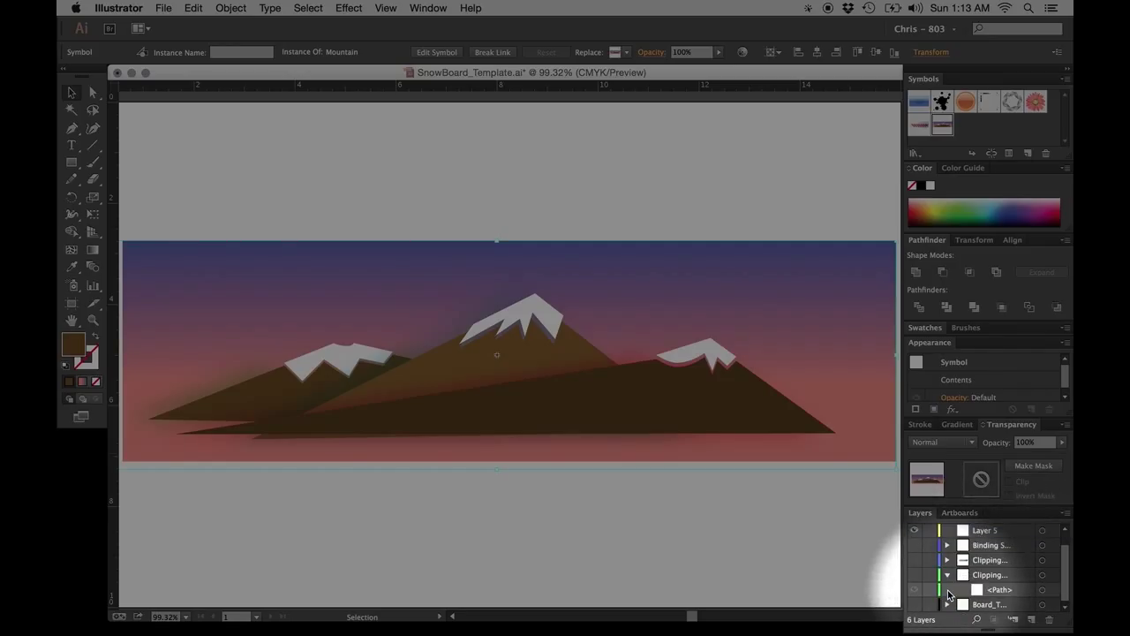
{"action": "left_click", "coordinate": [914, 575]}
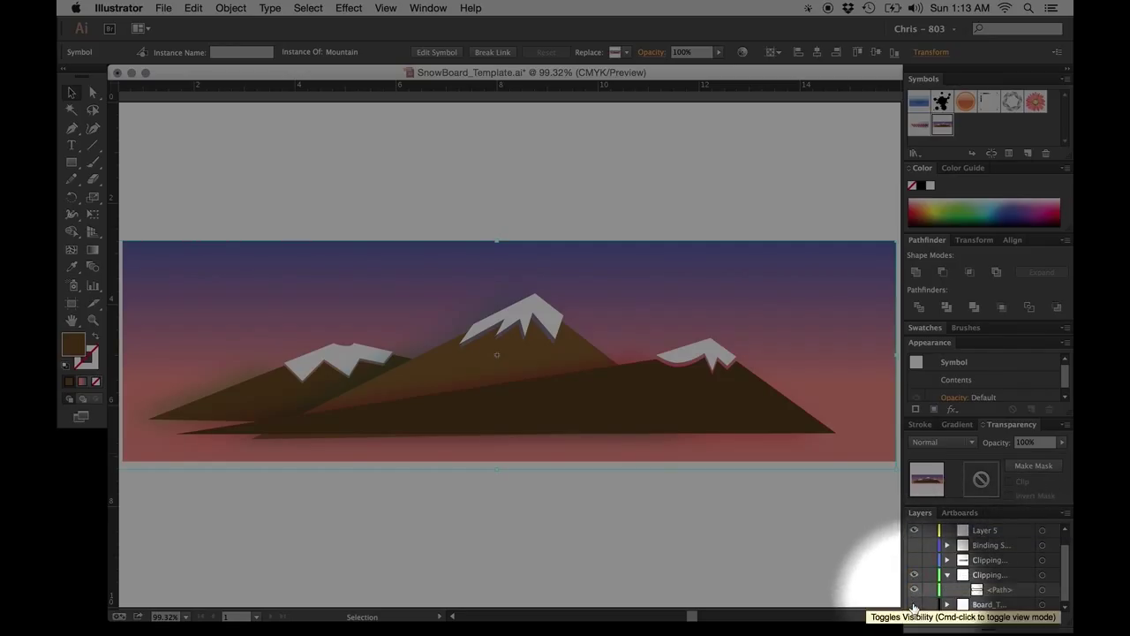
{"action": "left_click", "coordinate": [1042, 589]}
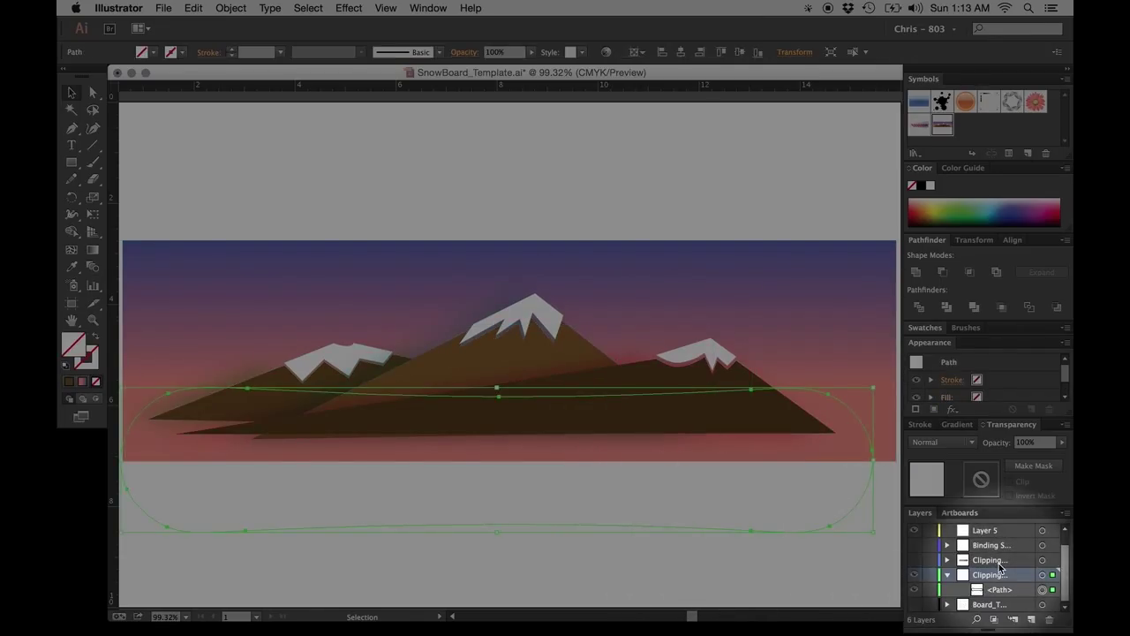
{"action": "double_click", "coordinate": [1007, 426]}
{"action": "double_click", "coordinate": [929, 341]}
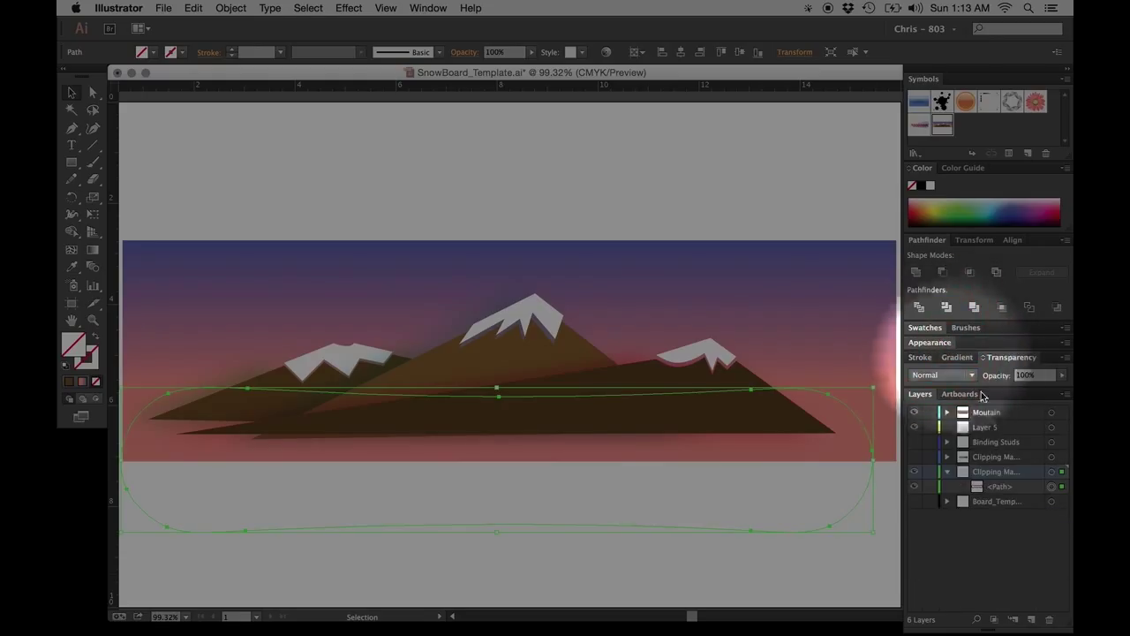
Step: Move the Moutain layer into the Clipping Mask group below <Path> and drag the mountains down
{"action": "left_click", "coordinate": [1015, 411]}
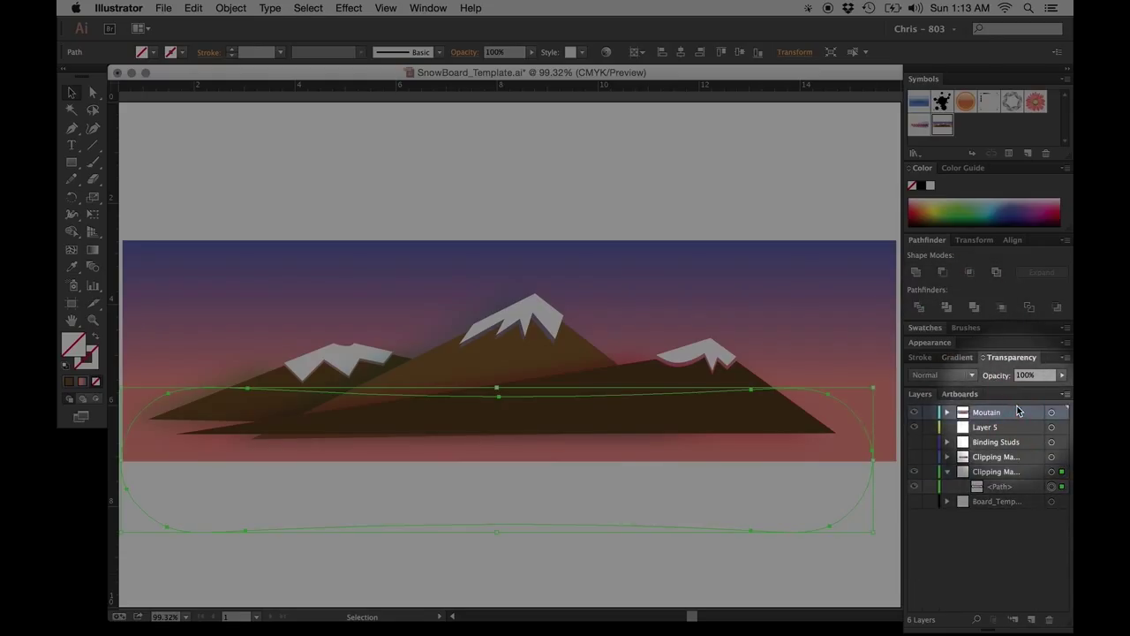
{"action": "left_click_drag", "start_coordinate": [1017, 410], "coordinate": [1021, 493]}
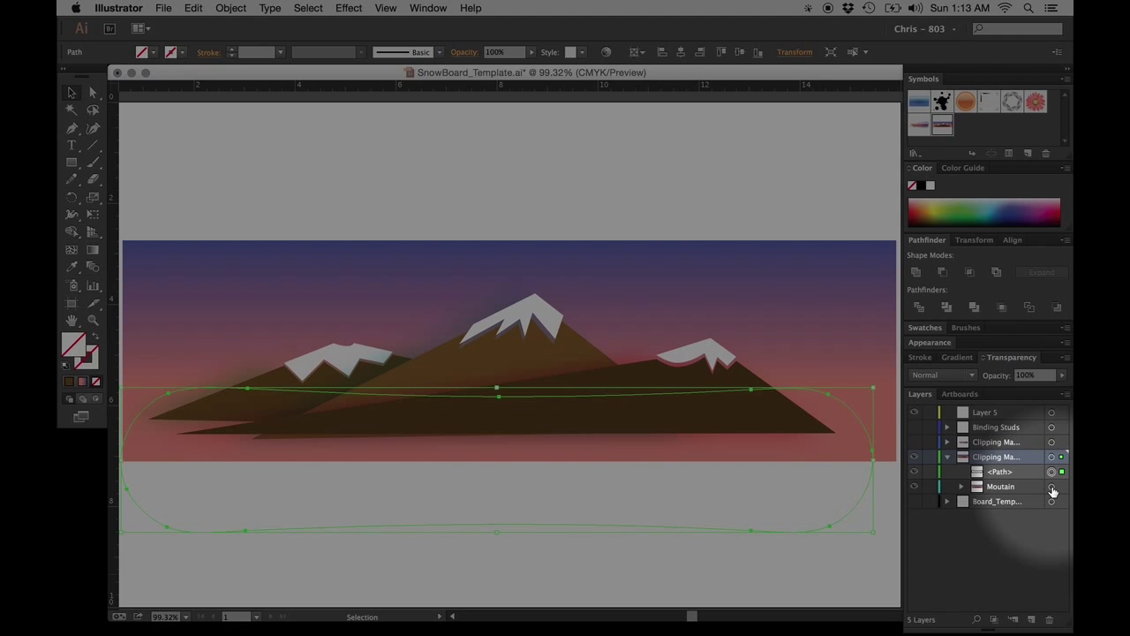
{"action": "left_click", "coordinate": [1051, 487]}
{"action": "left_click_drag", "start_coordinate": [788, 275], "coordinate": [792, 374]}
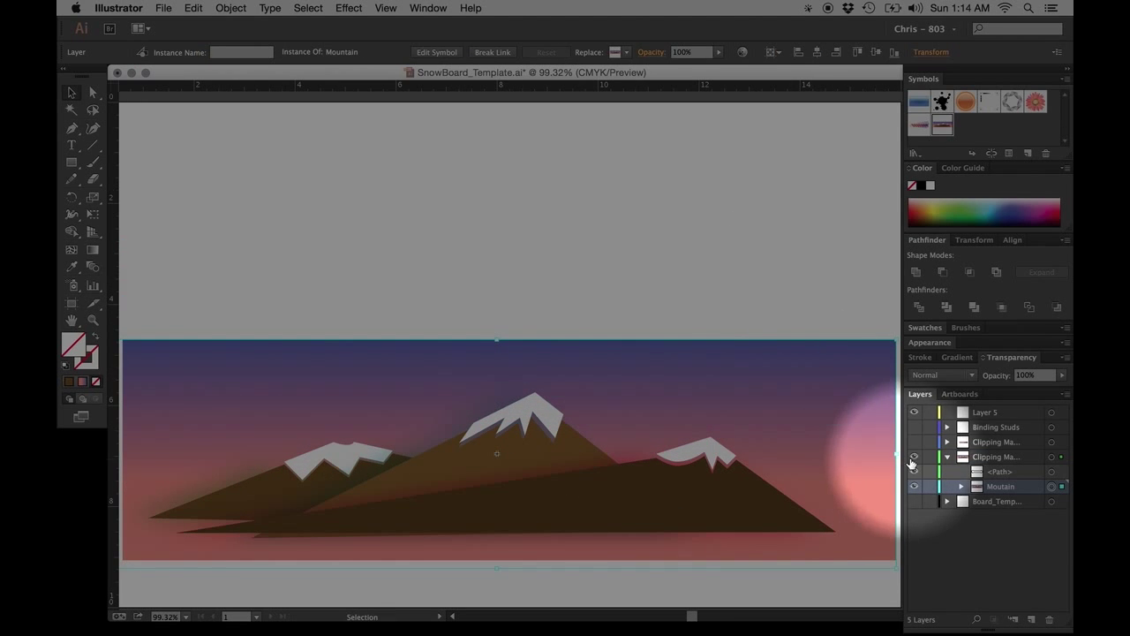
Step: Lower the Mountain symbol a little more, checking its fit against the board outline
{"action": "left_click", "coordinate": [1051, 457]}
{"action": "left_click", "coordinate": [1051, 471]}
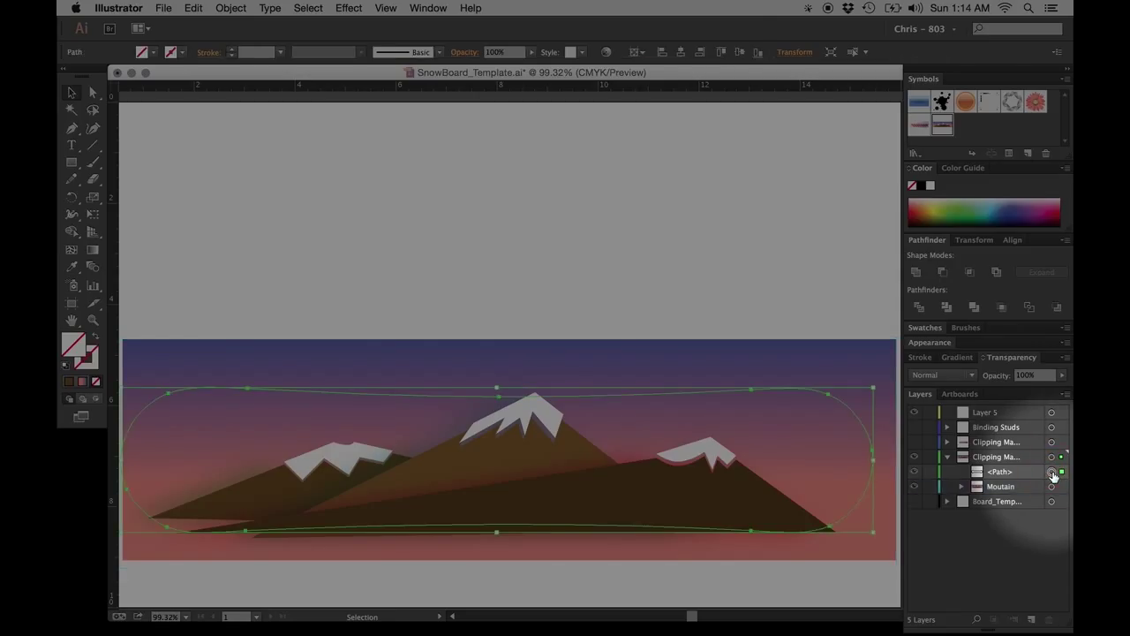
{"action": "left_click", "coordinate": [776, 380]}
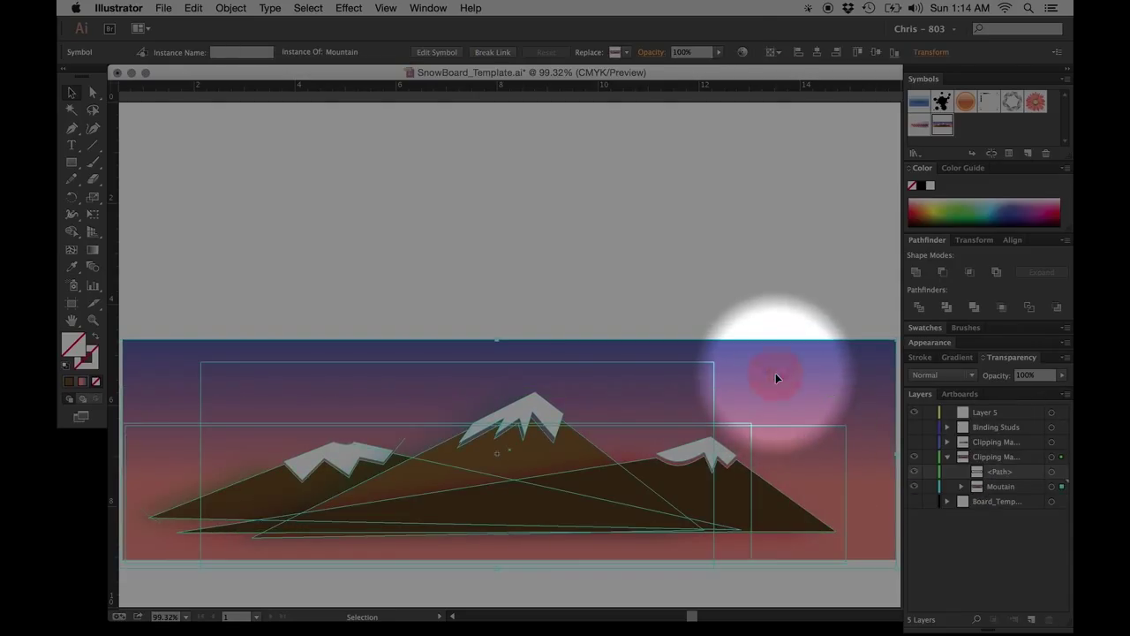
{"action": "left_click_drag", "start_coordinate": [765, 362], "coordinate": [764, 374]}
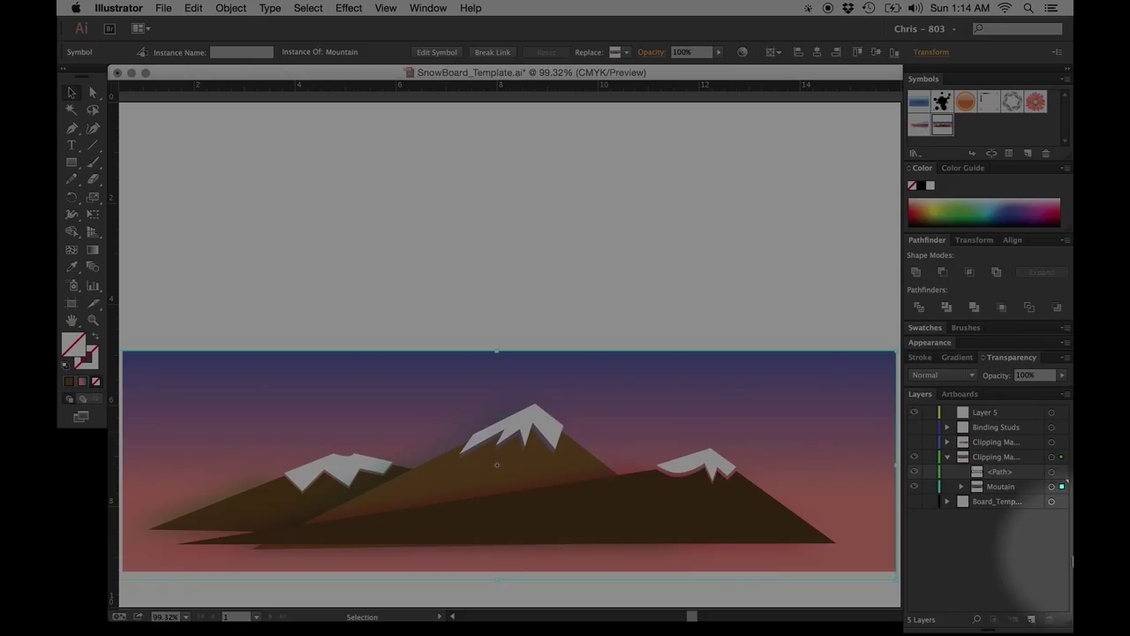
{"action": "left_click", "coordinate": [1051, 471]}
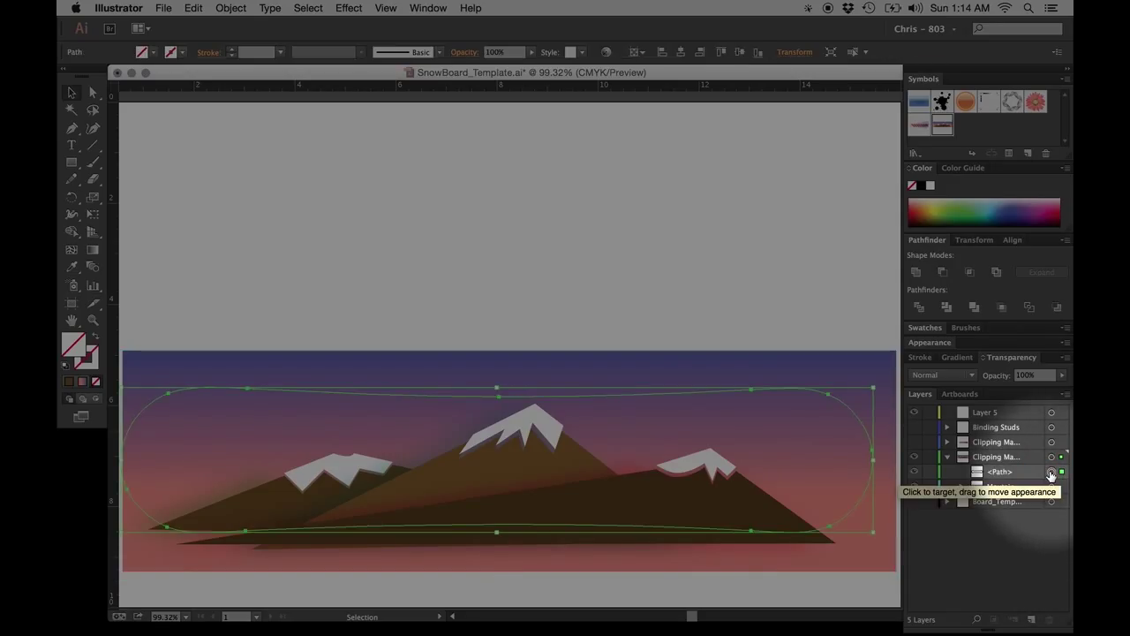
{"action": "left_click", "coordinate": [805, 303]}
{"action": "left_click_drag", "start_coordinate": [747, 359], "coordinate": [748, 368]}
{"action": "left_click", "coordinate": [1050, 472]}
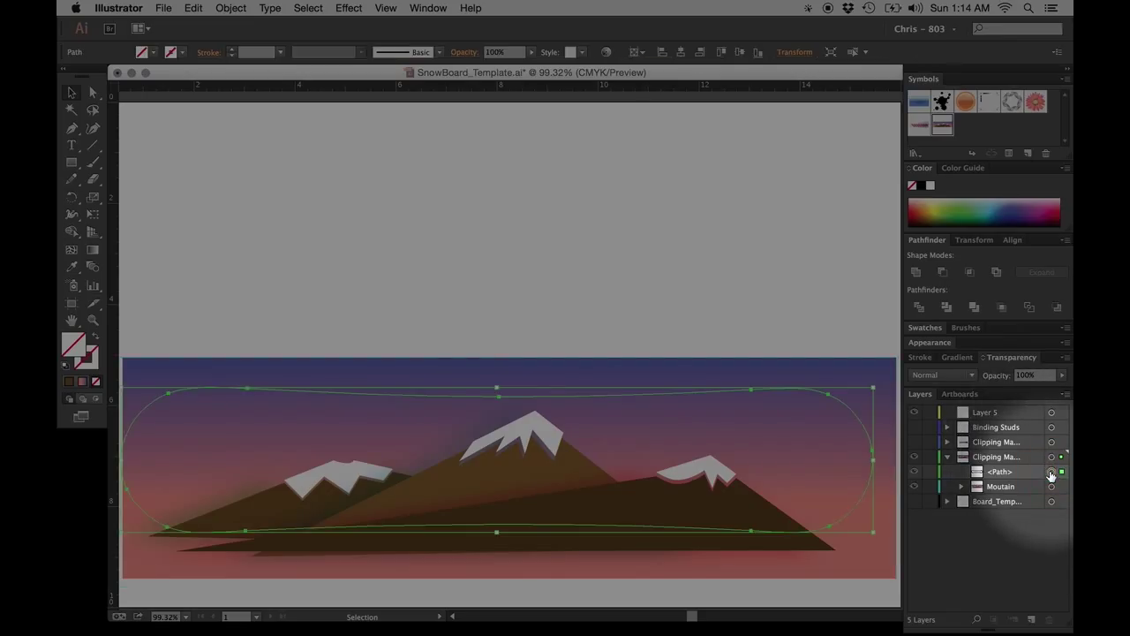
{"action": "left_click", "coordinate": [819, 277]}
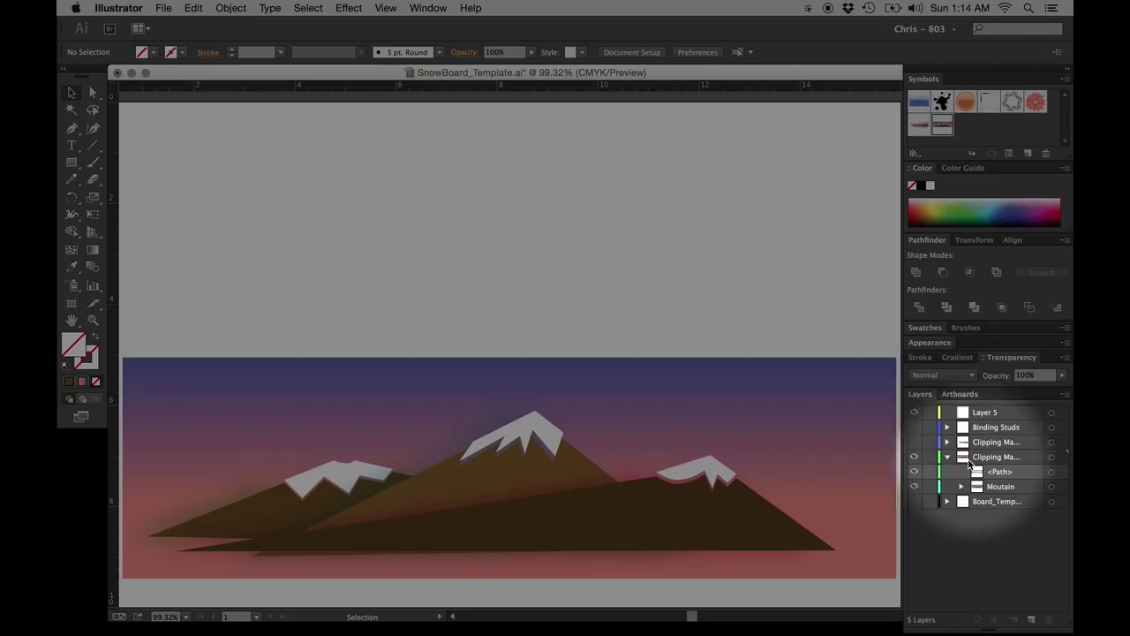
Step: Select the board <Path> with the Moutain artwork and apply Object > Clipping Mask > Make
{"action": "left_click", "coordinate": [1051, 472]}
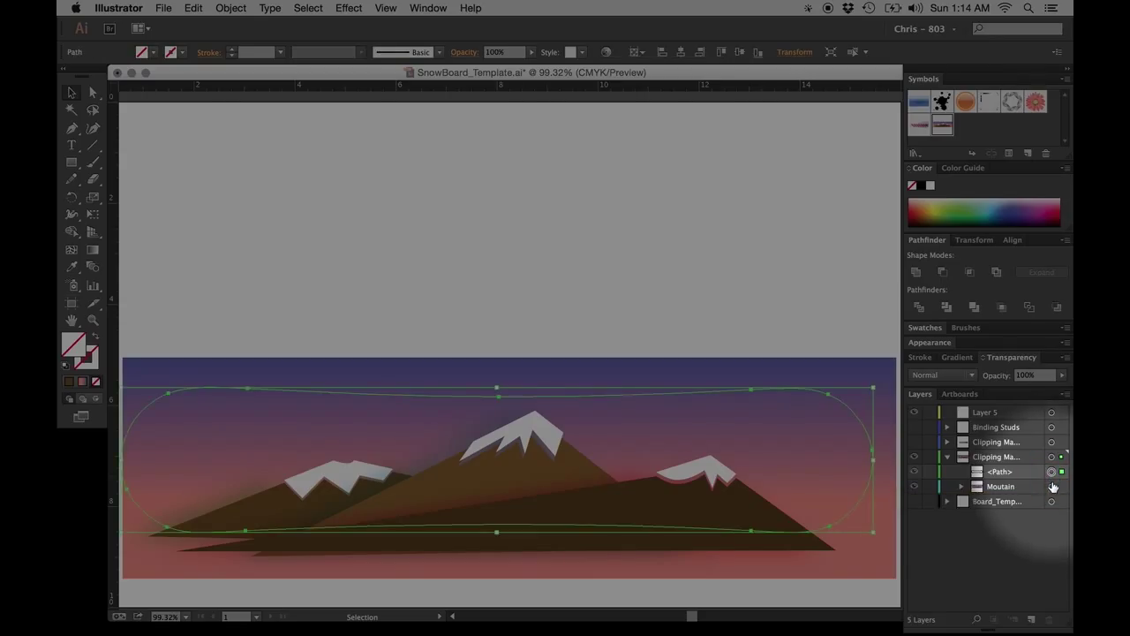
{"action": "left_click", "coordinate": [1052, 486], "text": "super"}
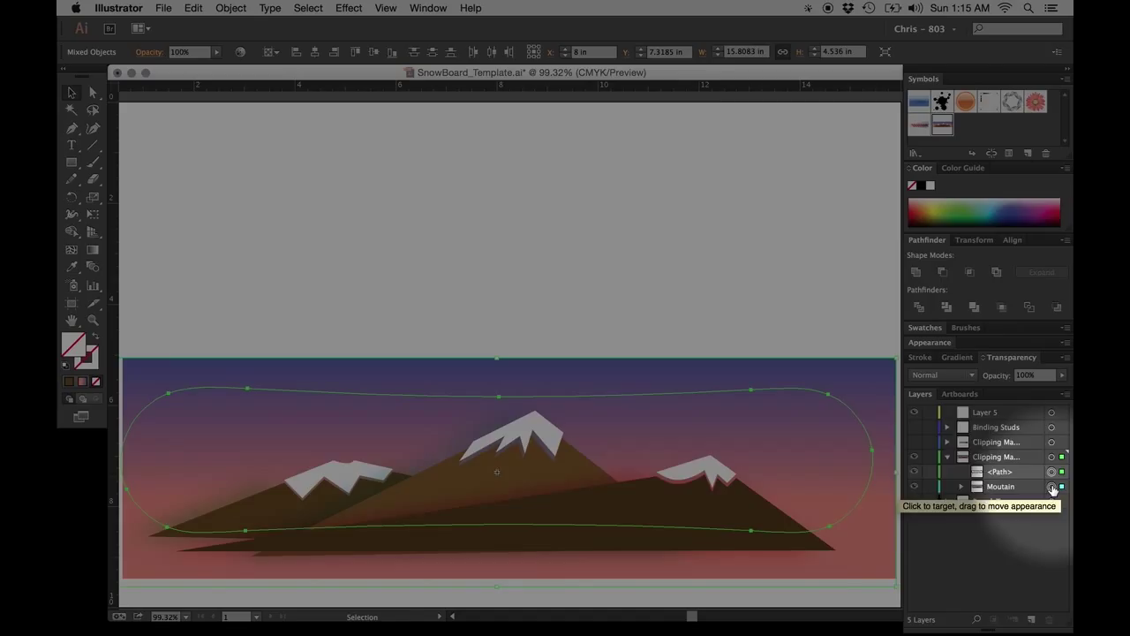
{"action": "left_click", "coordinate": [236, 8]}
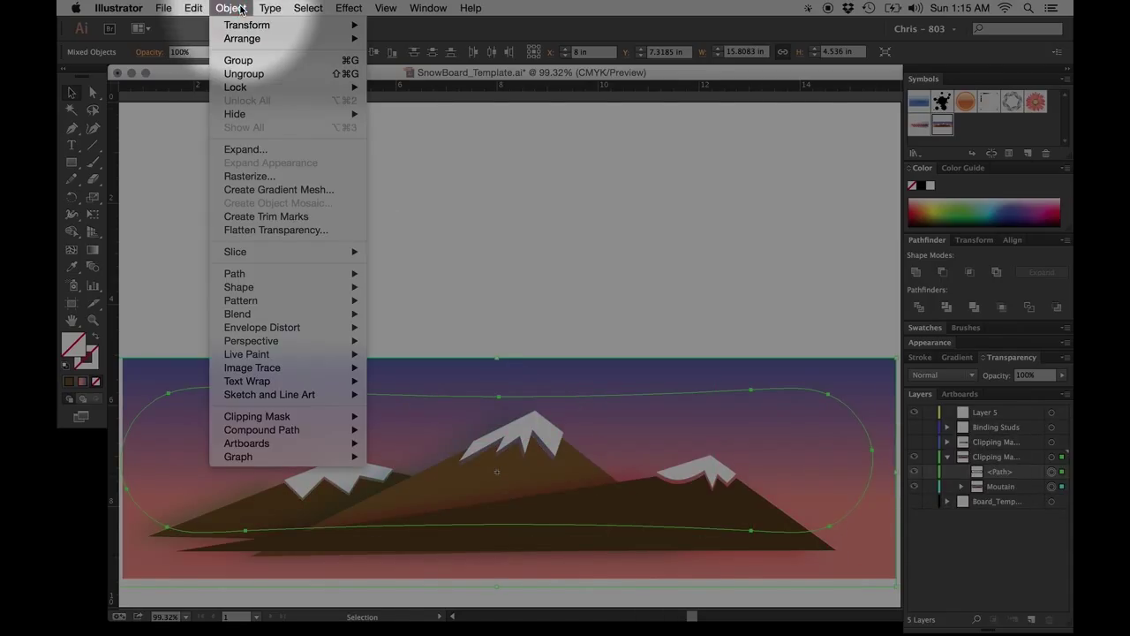
{"action": "mouse_move", "coordinate": [263, 418]}
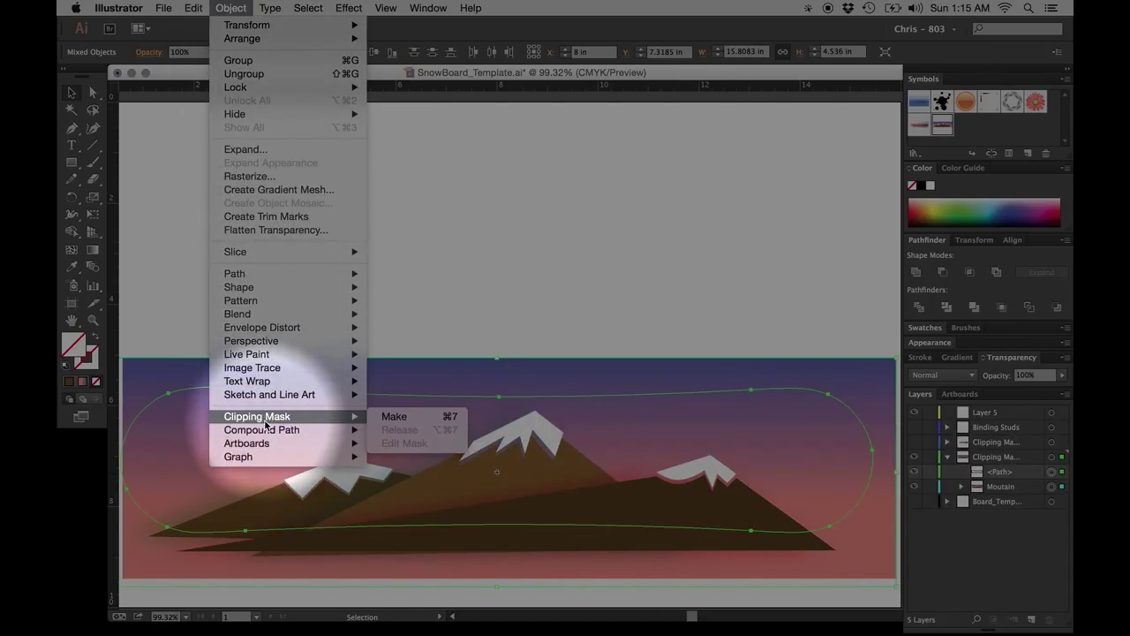
{"action": "left_click", "coordinate": [418, 415]}
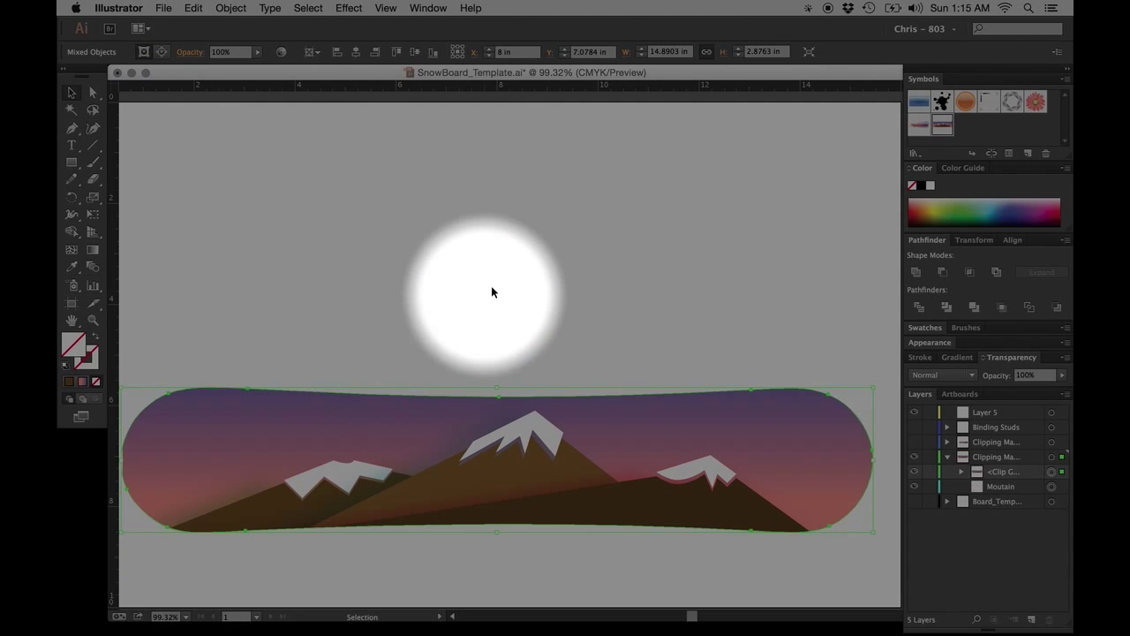
{"action": "left_click", "coordinate": [506, 273]}
{"action": "mouse_move", "coordinate": [334, 630]}
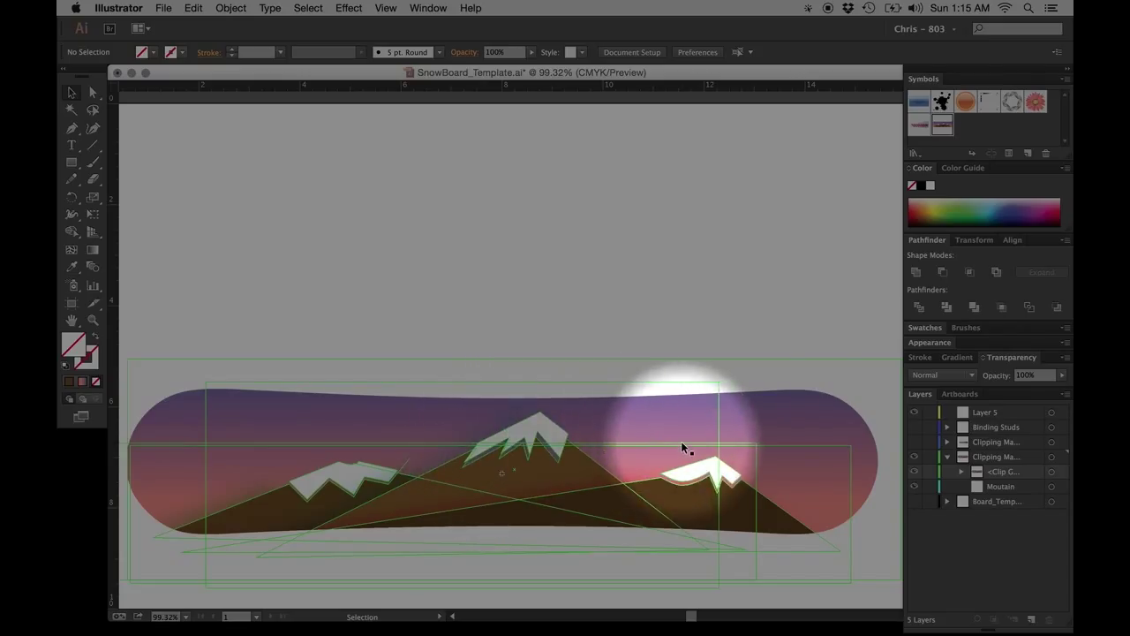
Step: In the clip group's isolation mode, nudge the Mountain symbol left and down, then exit
{"action": "left_click", "coordinate": [658, 411]}
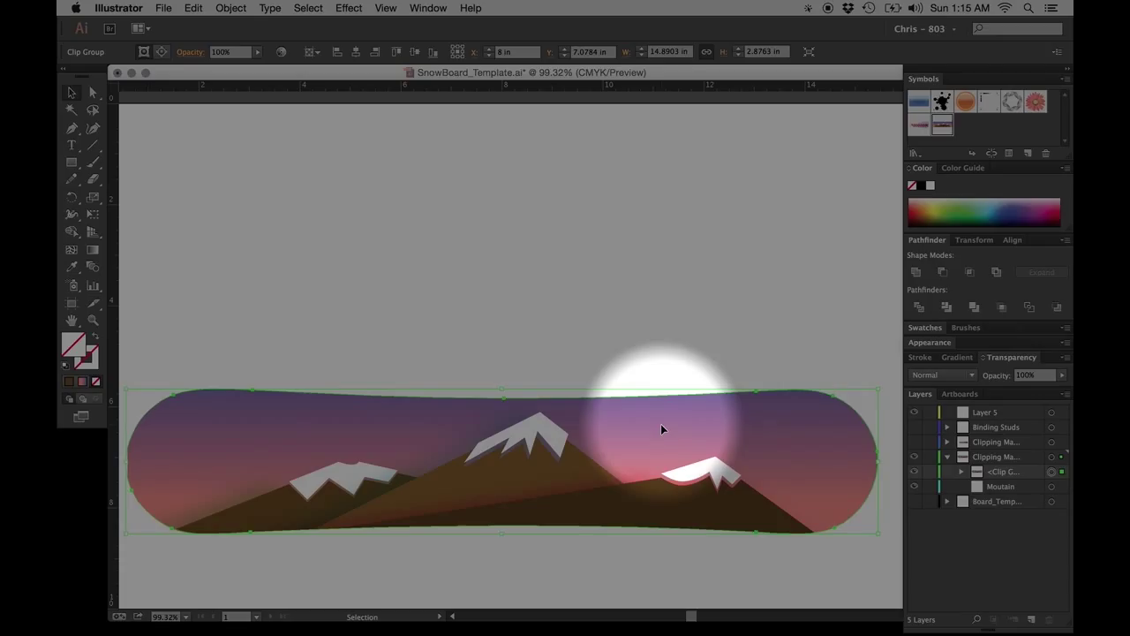
{"action": "double_click", "coordinate": [662, 429]}
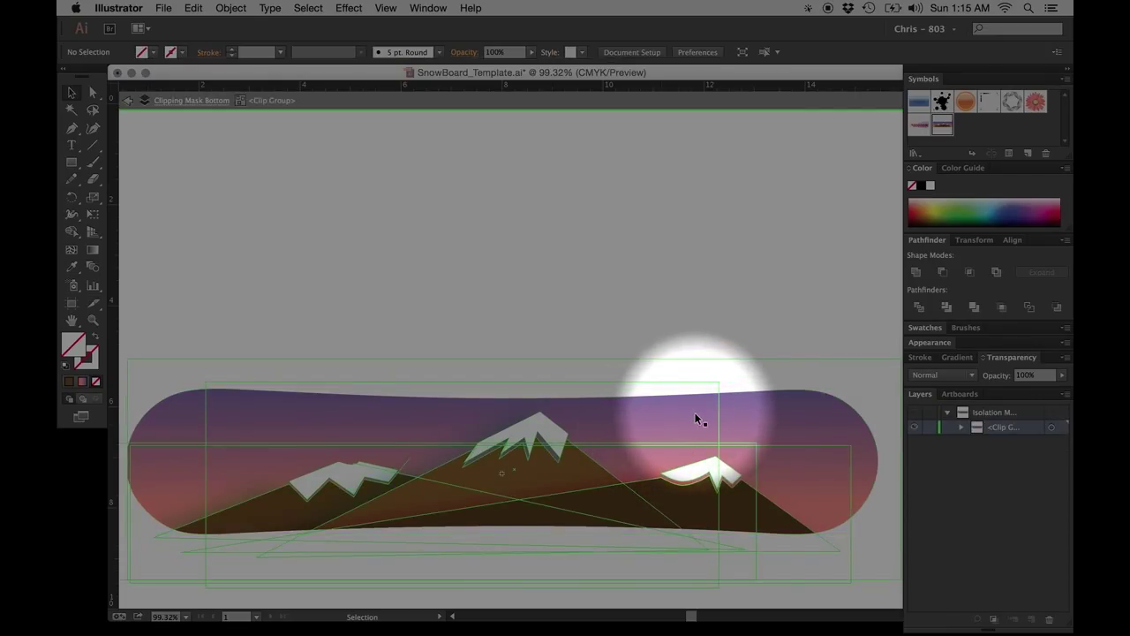
{"action": "left_click_drag", "start_coordinate": [697, 414], "coordinate": [676, 405]}
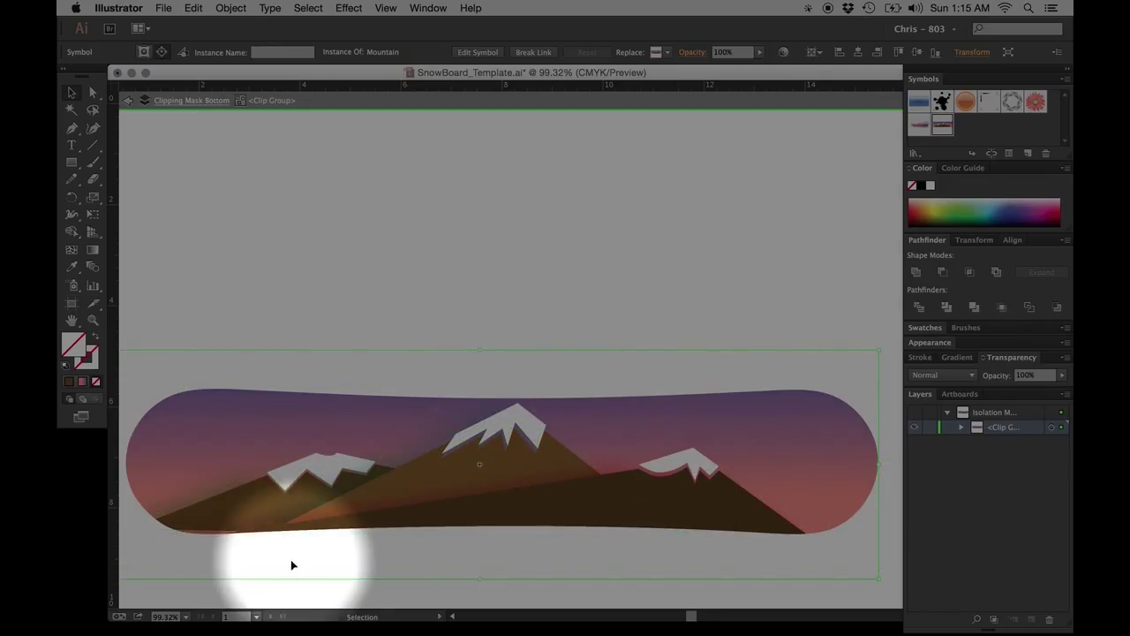
{"action": "left_click", "coordinate": [256, 453]}
{"action": "left_click_drag", "start_coordinate": [256, 452], "coordinate": [256, 460]}
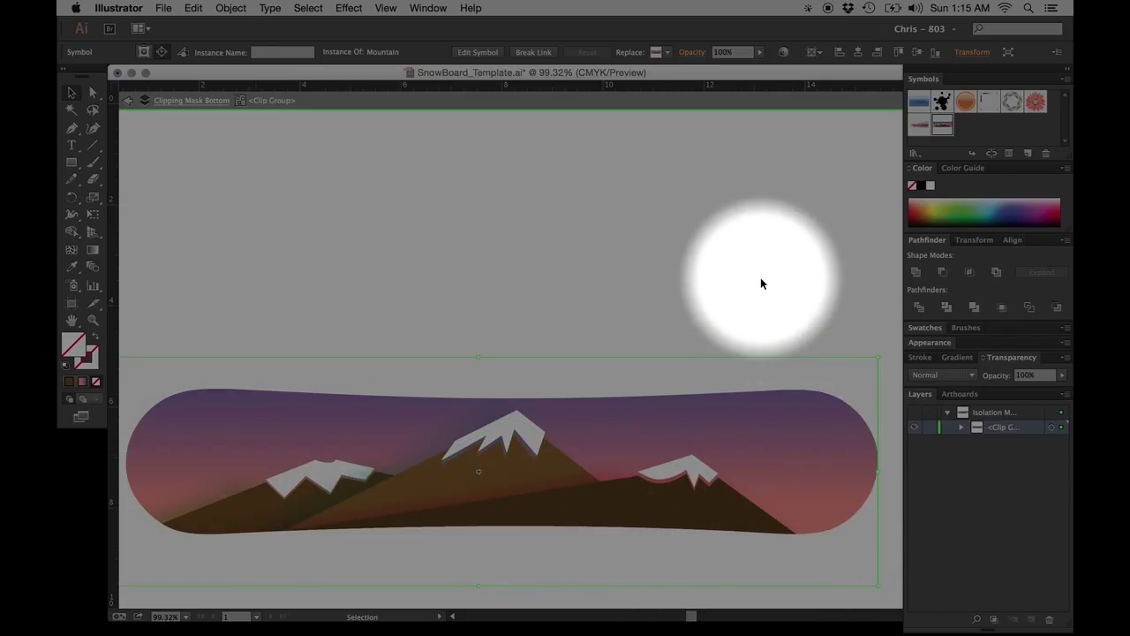
{"action": "double_click", "coordinate": [255, 129]}
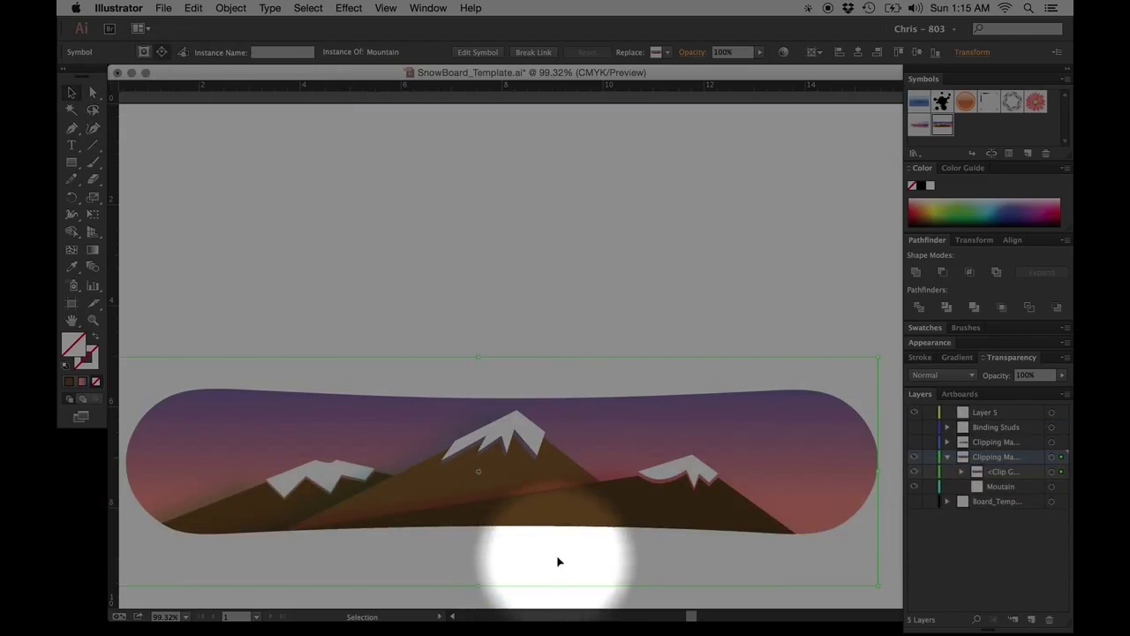
Step: Dismiss the context menu and make the upper chevron-patterned board's Clipping Mask visible
{"action": "right_click", "coordinate": [558, 560]}
{"action": "left_click", "coordinate": [502, 560]}
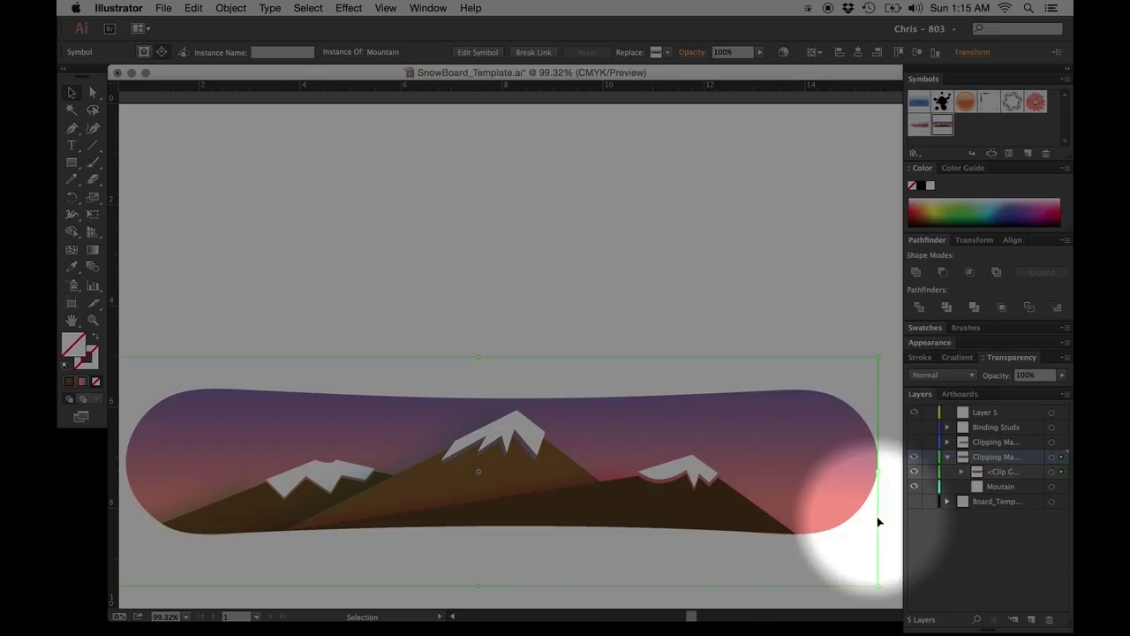
{"action": "left_click", "coordinate": [915, 442]}
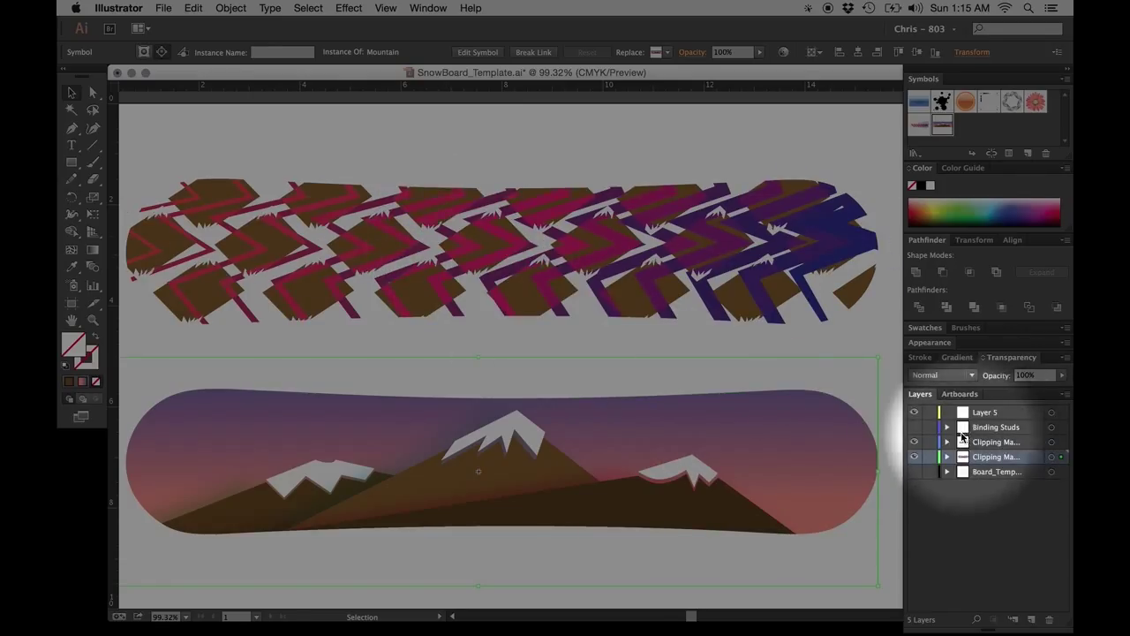
Step: Expand the upper Clipping Mask group's sublayers to inspect them, then collapse it again
{"action": "left_click", "coordinate": [948, 442]}
{"action": "left_click", "coordinate": [970, 456]}
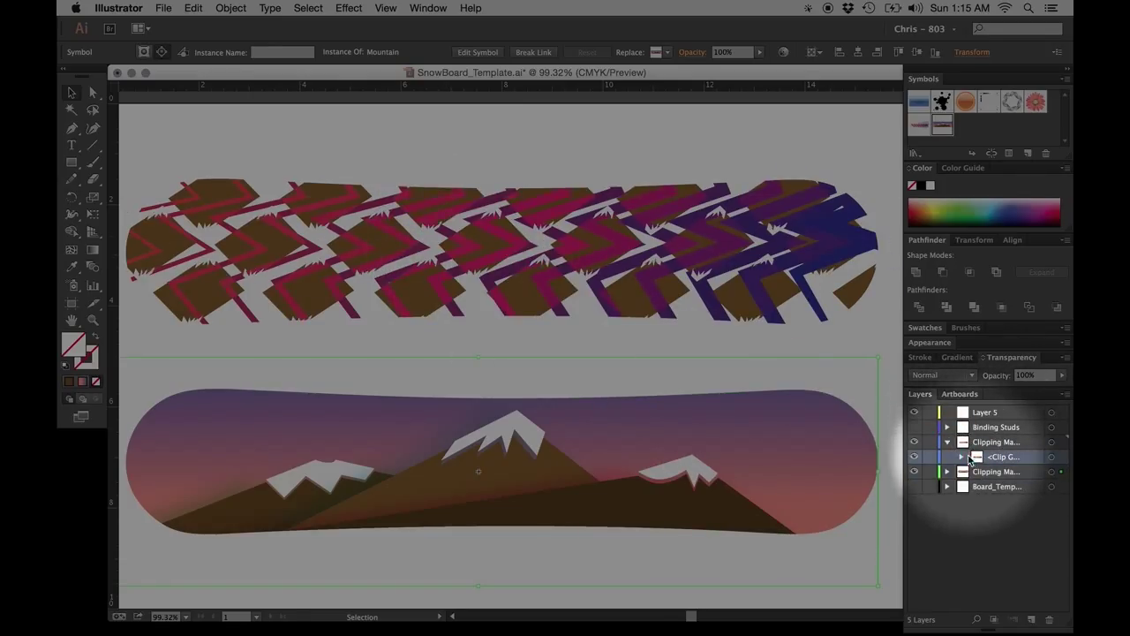
{"action": "left_click", "coordinate": [996, 501]}
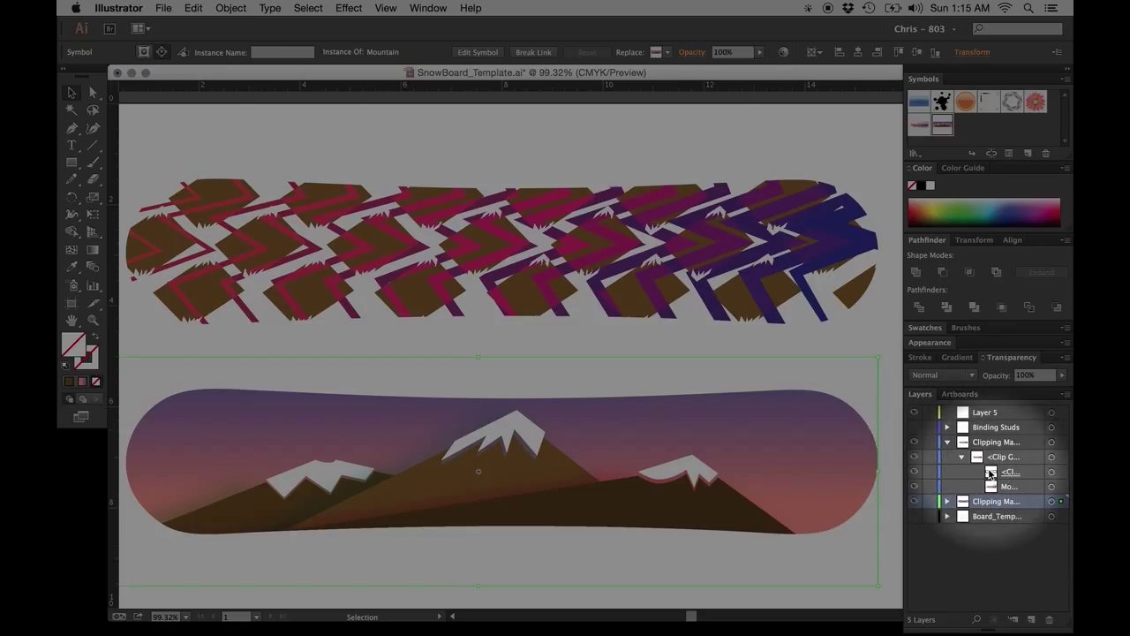
{"action": "left_click", "coordinate": [962, 456]}
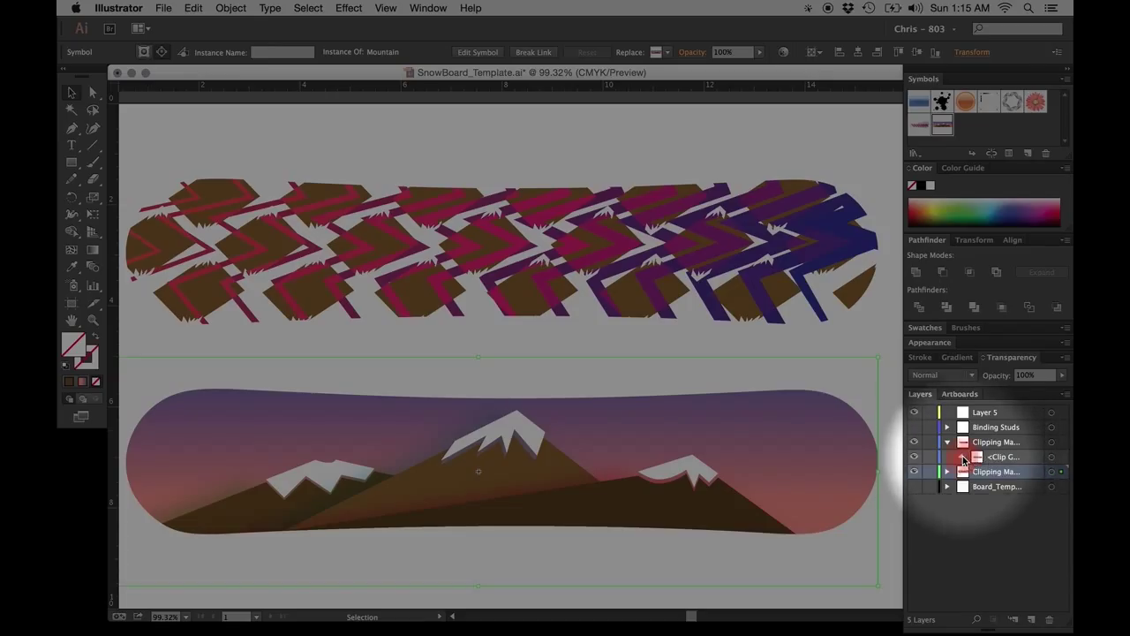
{"action": "left_click", "coordinate": [947, 442]}
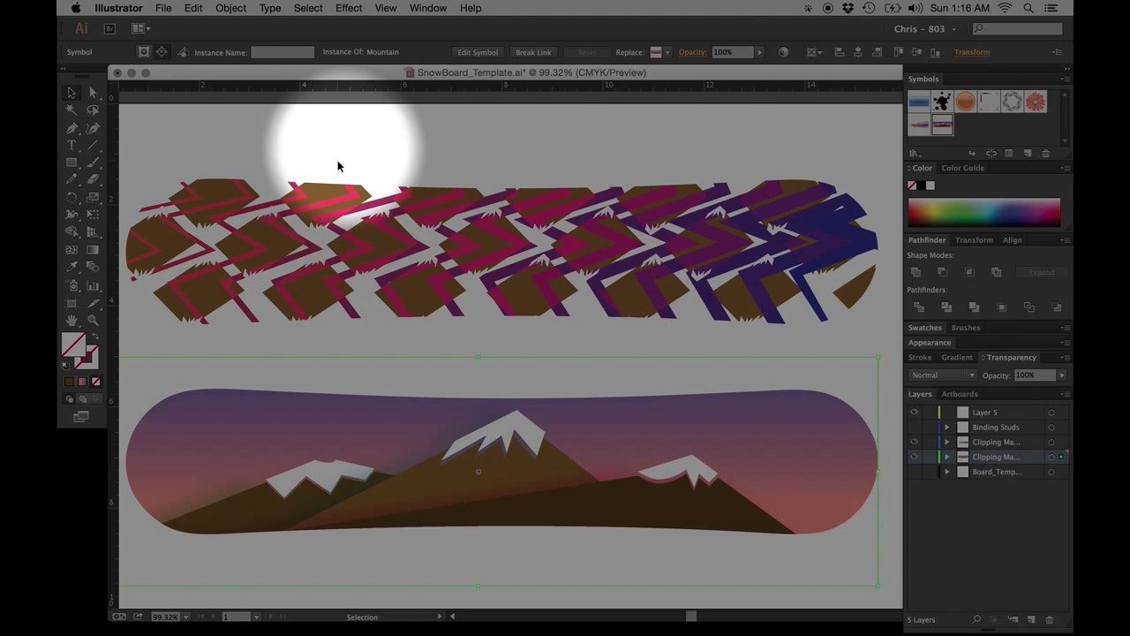
{"action": "key", "text": "alt+super+m"}
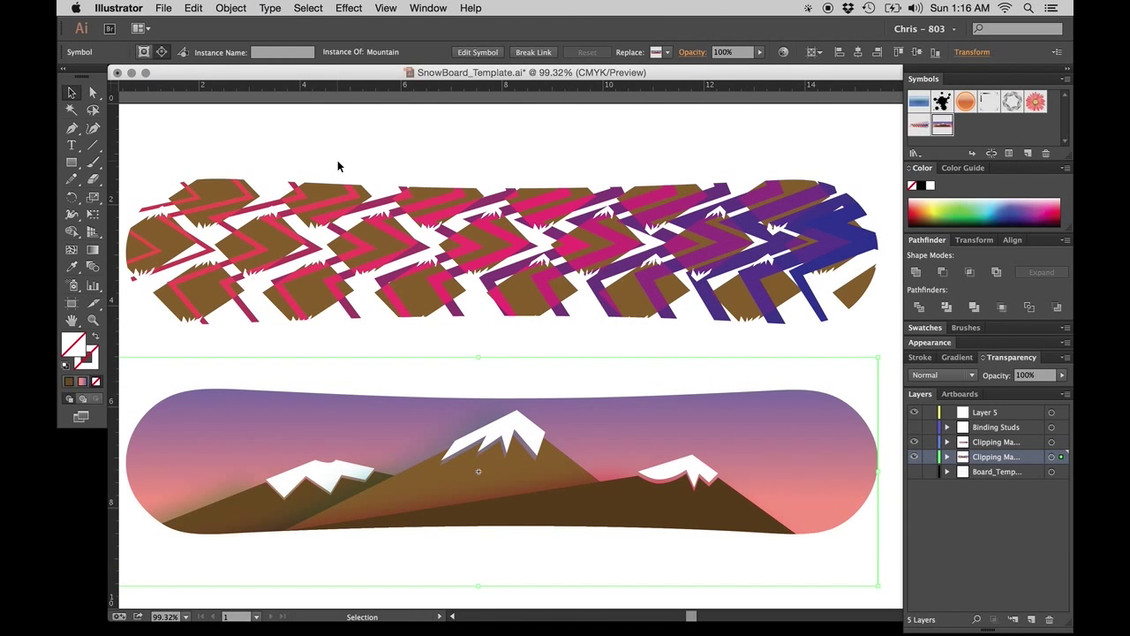